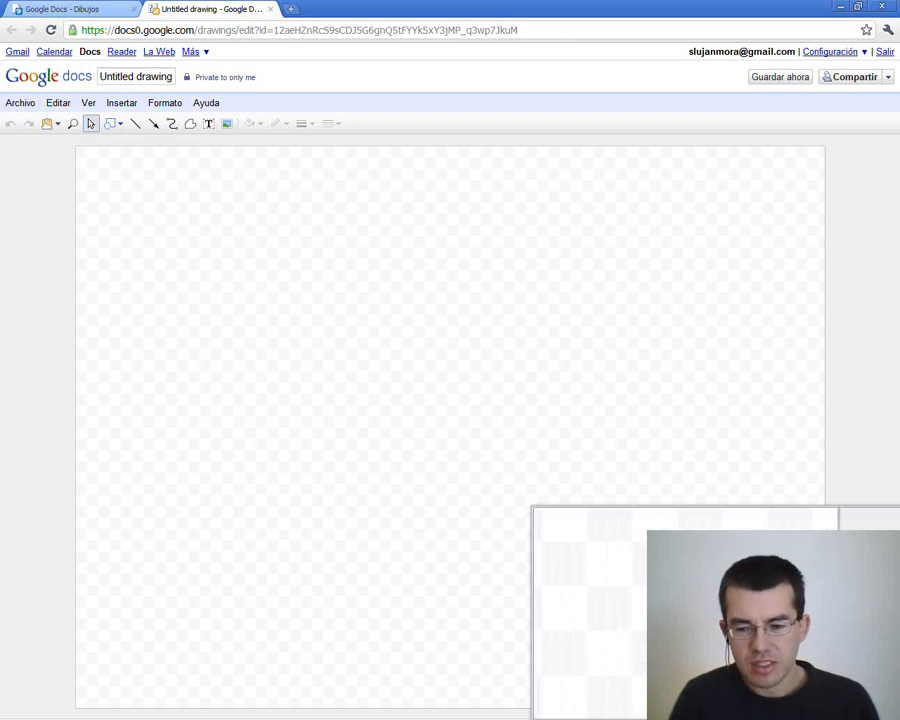
Resize the drawing canvas to a wider, lower format by moving its corner.
mouse_move(825, 717)
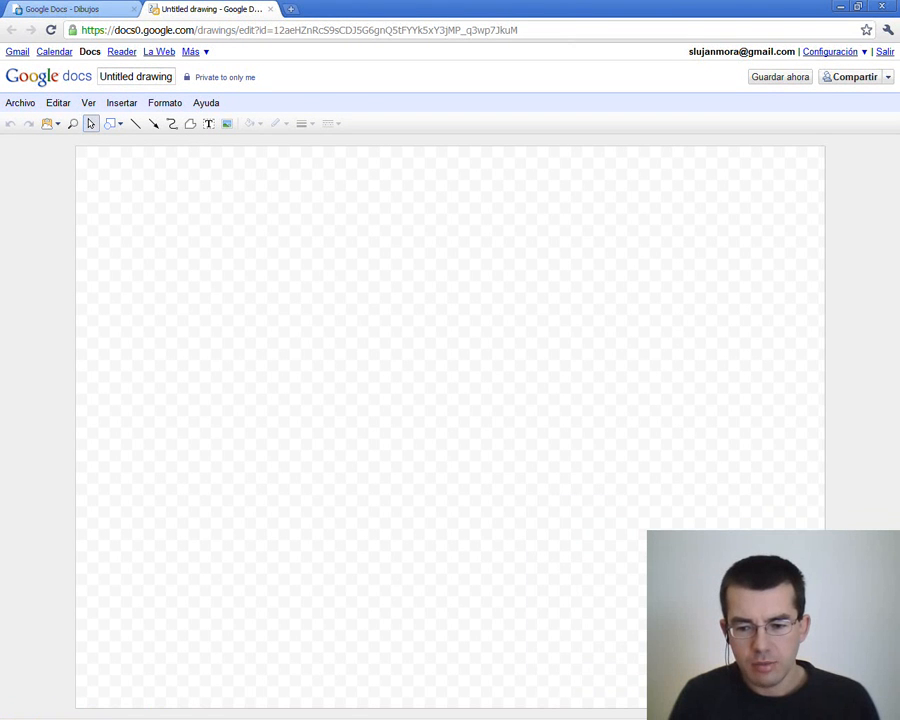
drag(76, 147, 418, 331)
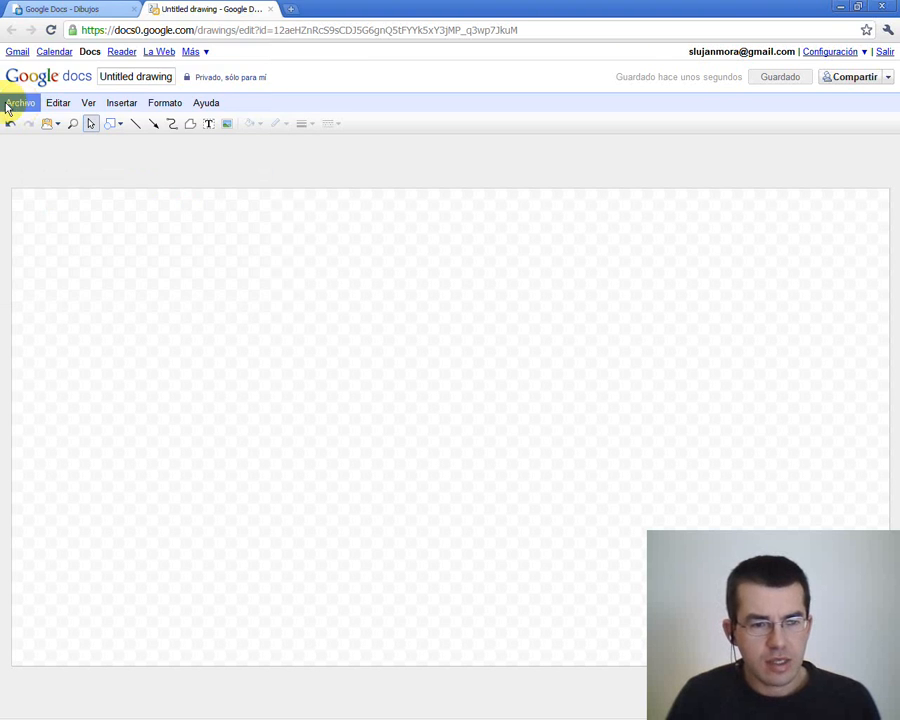
Review the available file, editing, view, insertion, formatting and help commands, plus the gallery of shapes and the line tool.
click(8, 108)
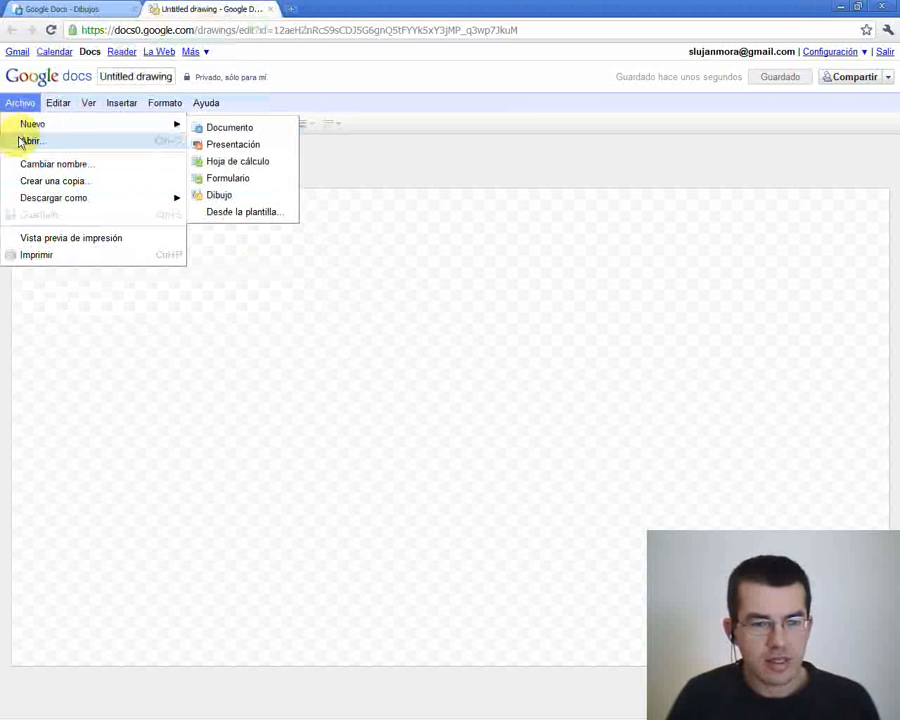
mouse_move(22, 128)
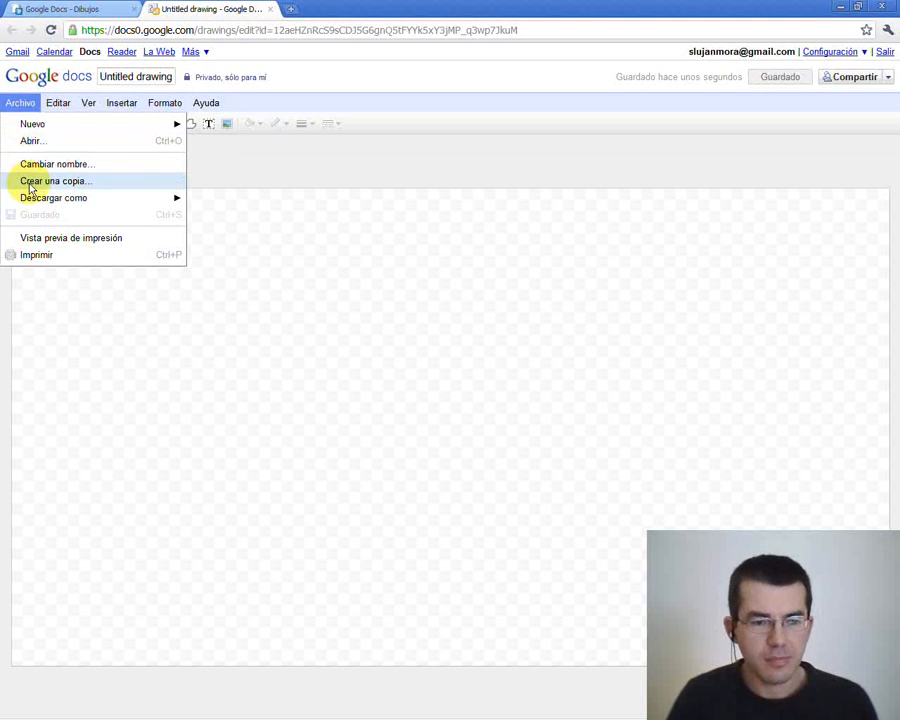
mouse_move(32, 205)
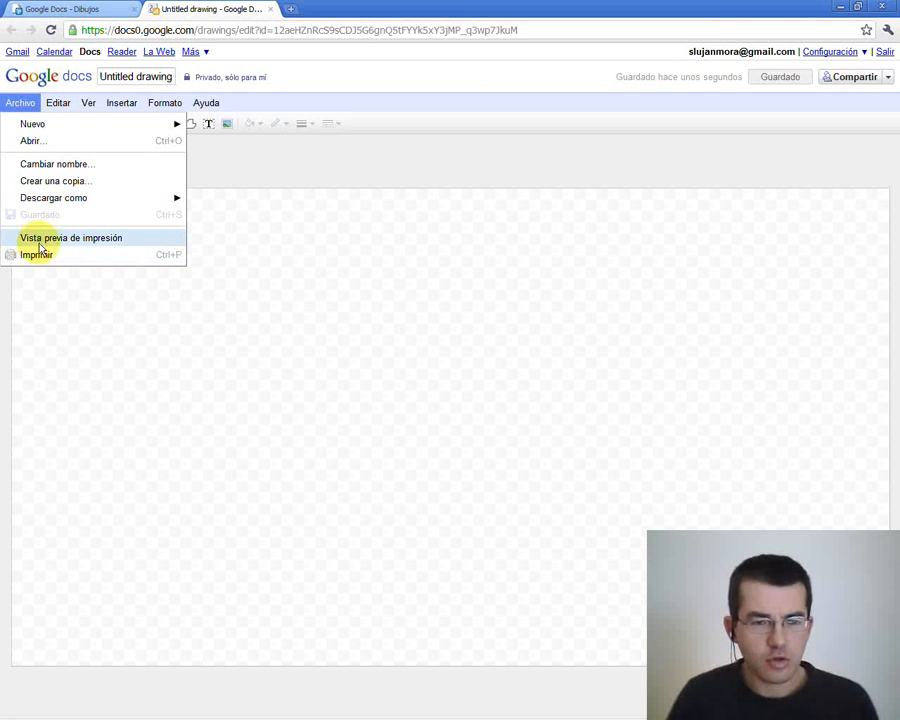
mouse_move(55, 113)
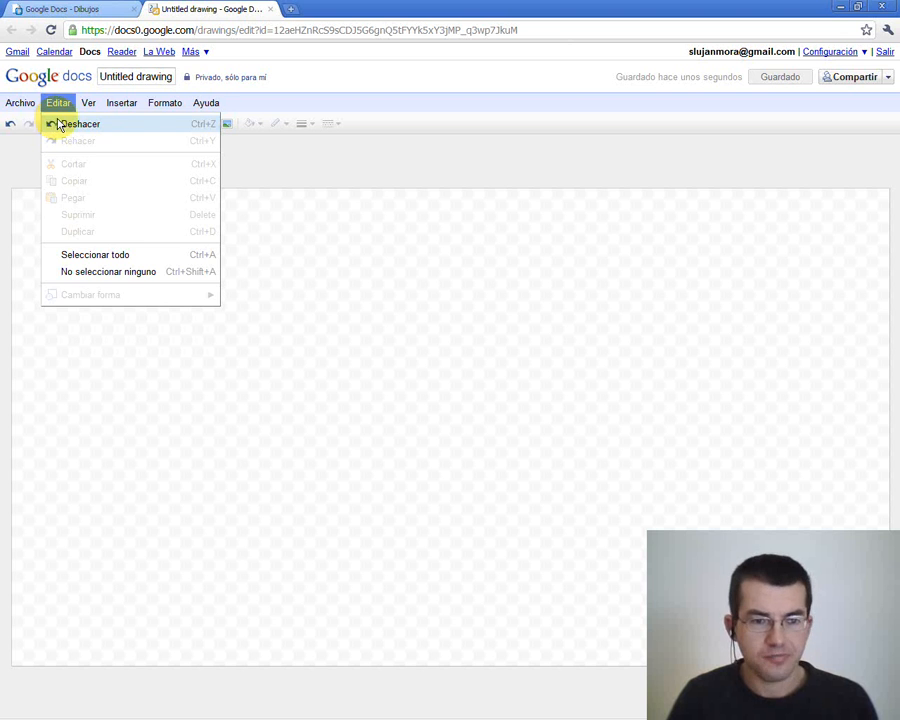
mouse_move(86, 102)
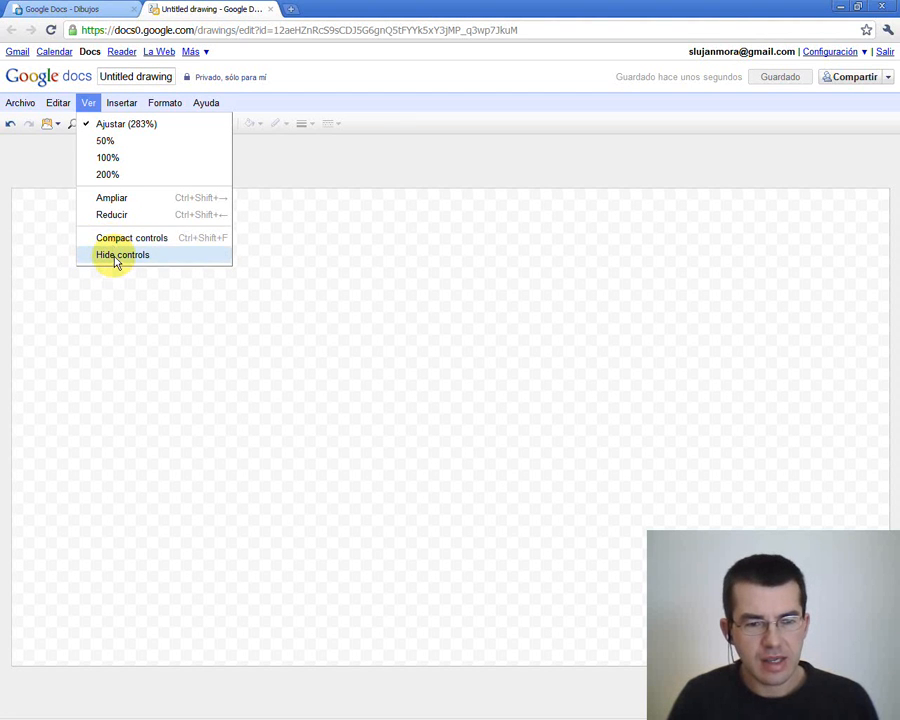
mouse_move(118, 113)
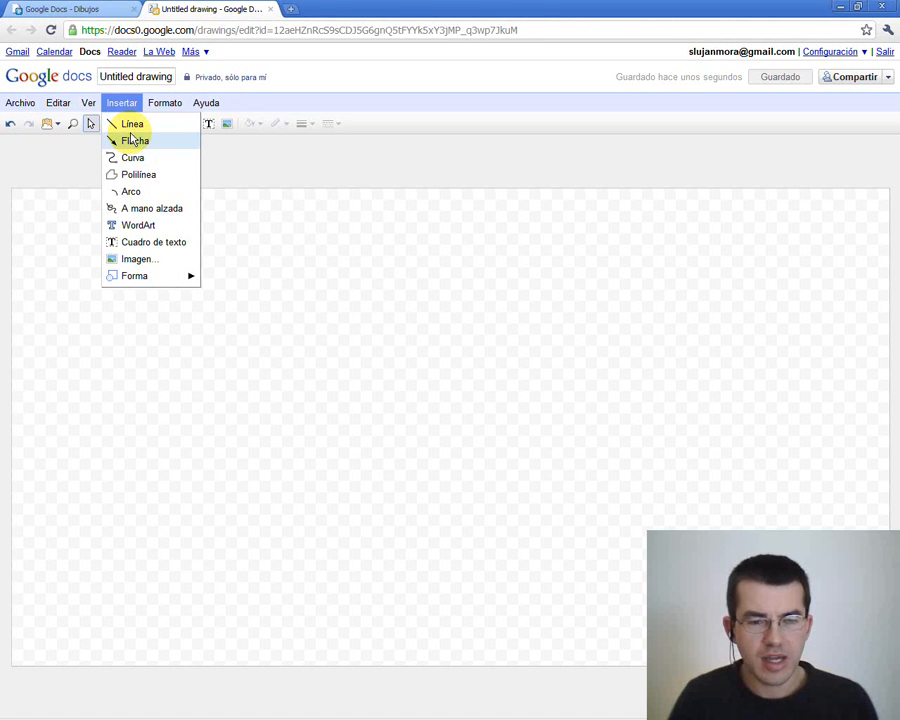
mouse_move(166, 106)
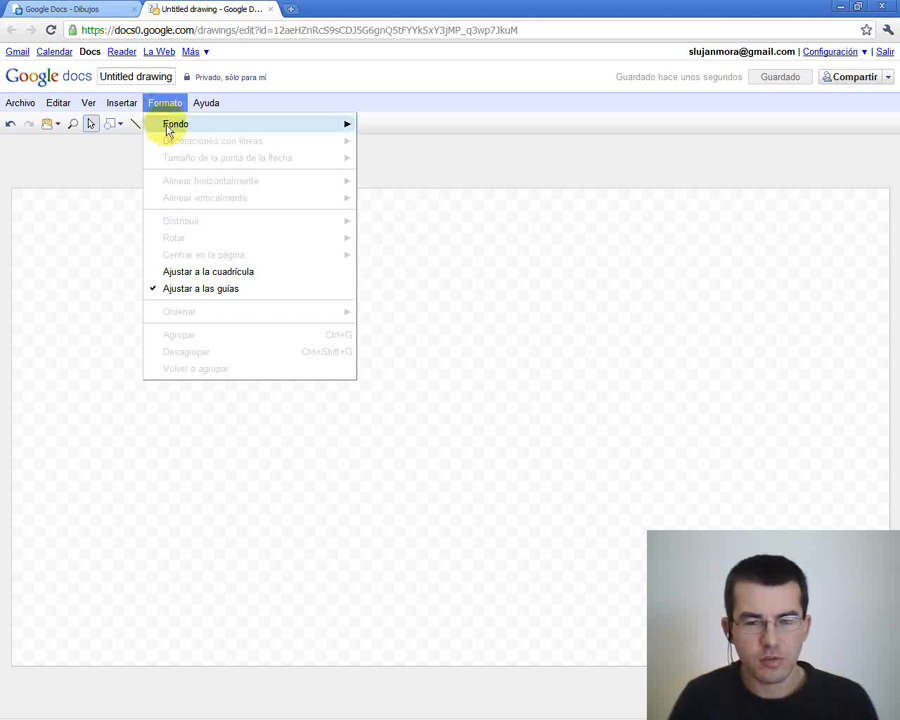
mouse_move(168, 131)
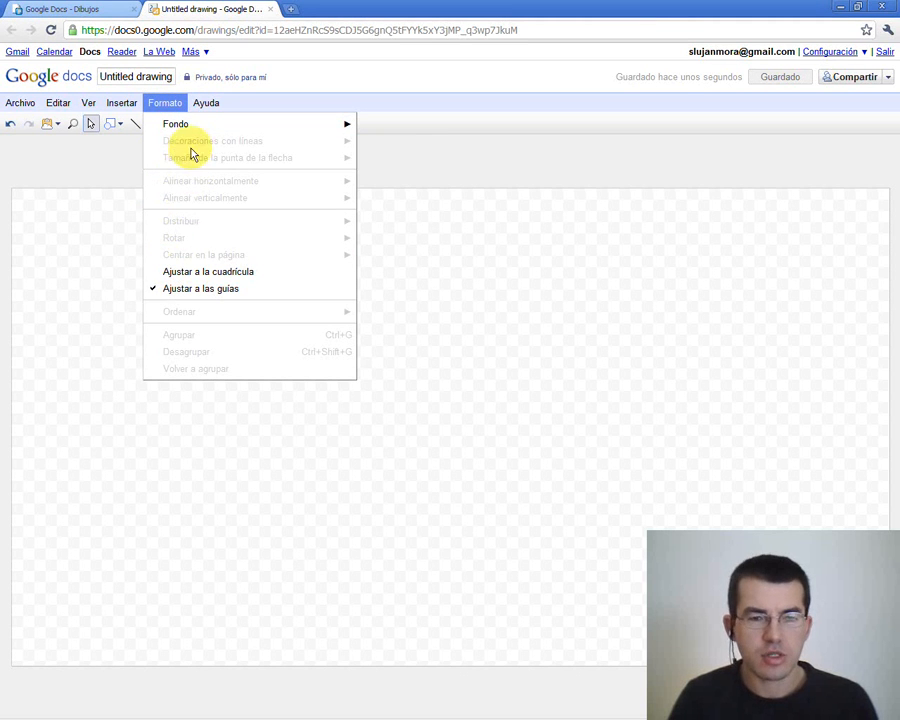
mouse_move(204, 113)
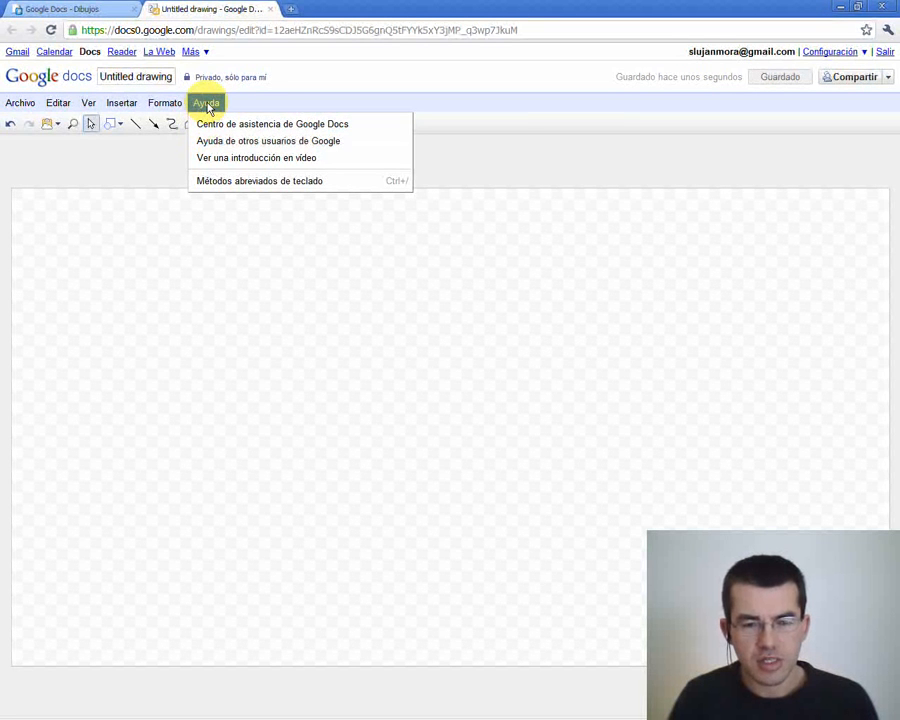
click(236, 110)
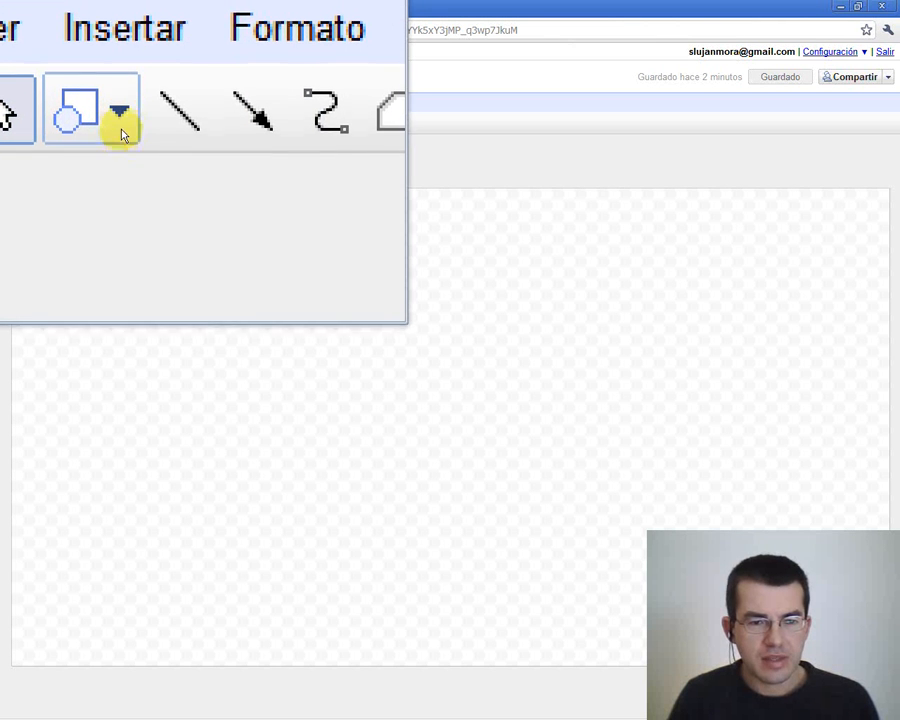
click(119, 124)
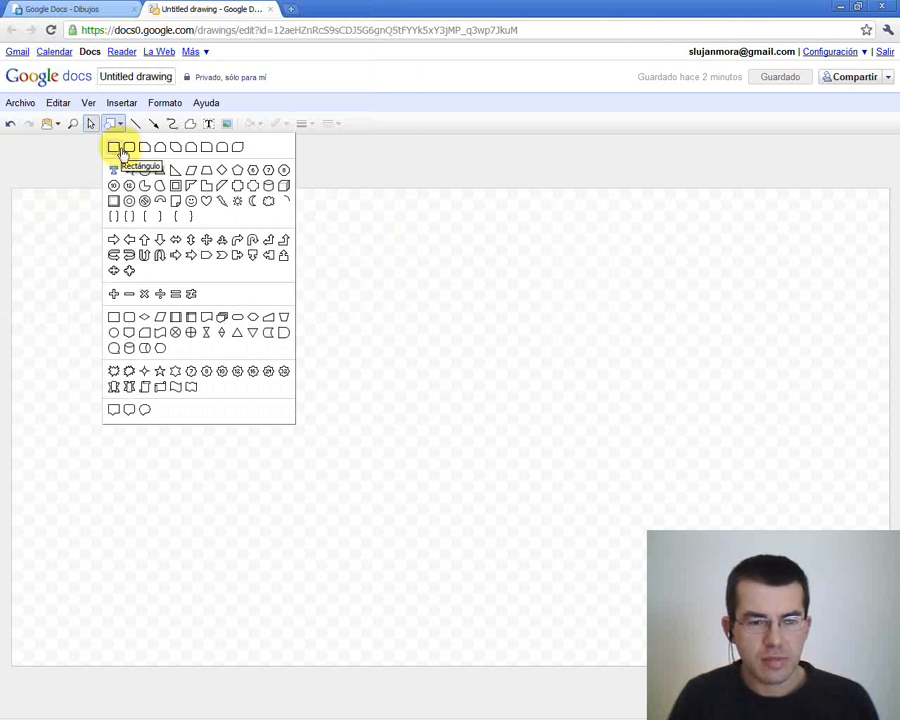
click(136, 125)
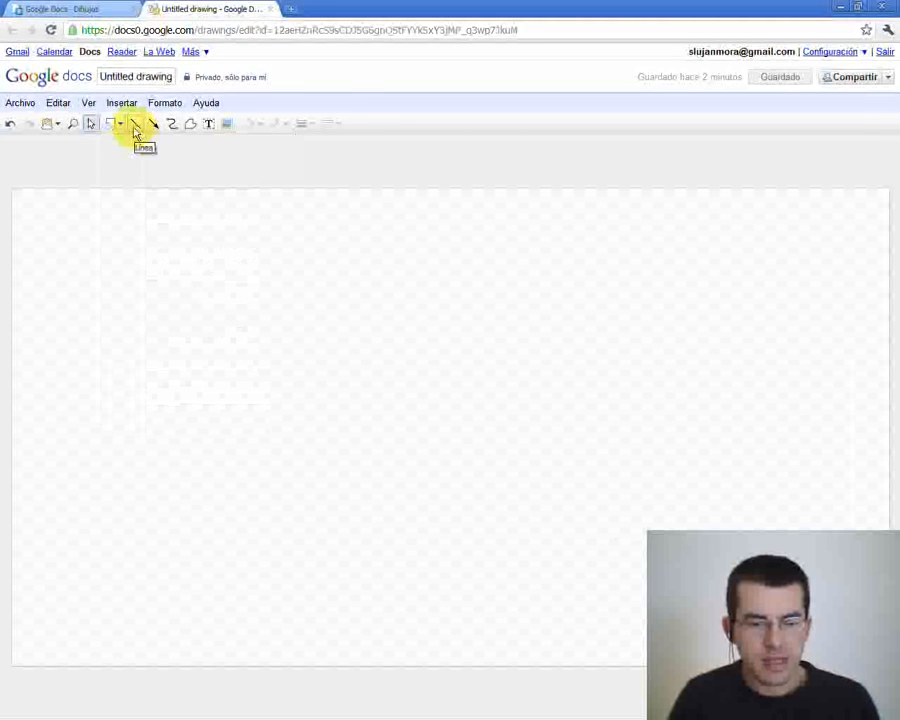
click(135, 128)
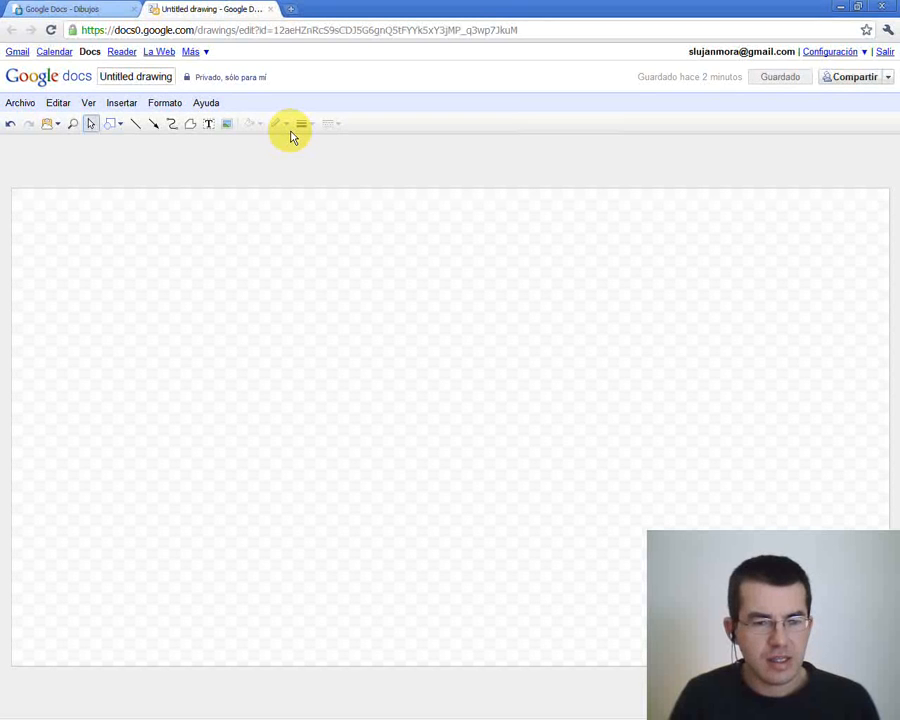
Draw two straight lines in the left half of the canvas, one sloping down and one below it sloping up toward the first line's right end.
click(136, 126)
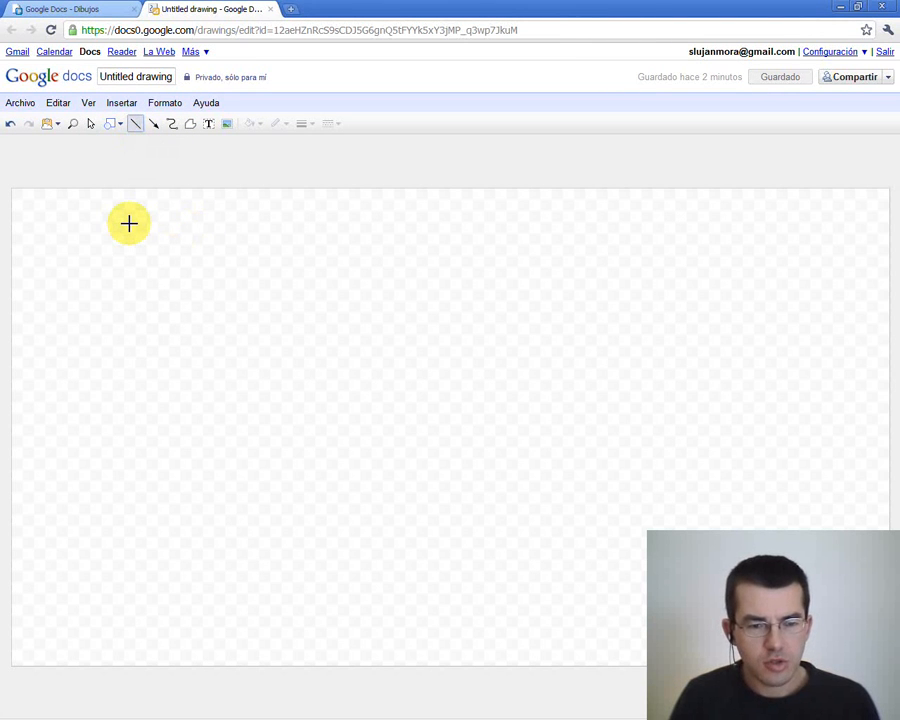
mouse_move(130, 224)
mouse_down()
mouse_move(279, 263)
mouse_move(405, 270)
mouse_up()
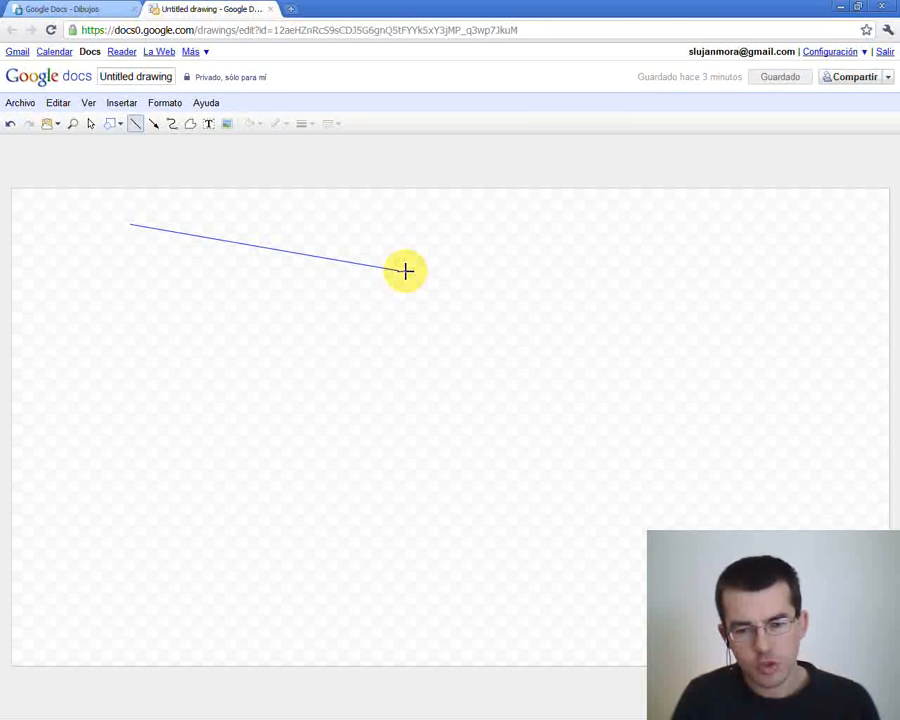
drag(405, 270, 405, 270)
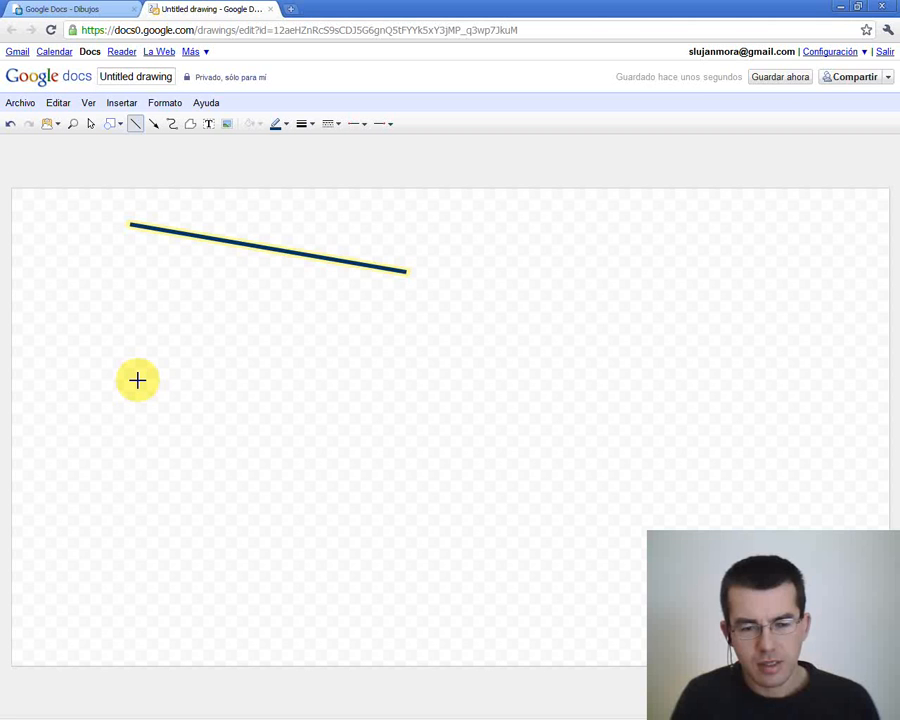
drag(138, 380, 400, 297)
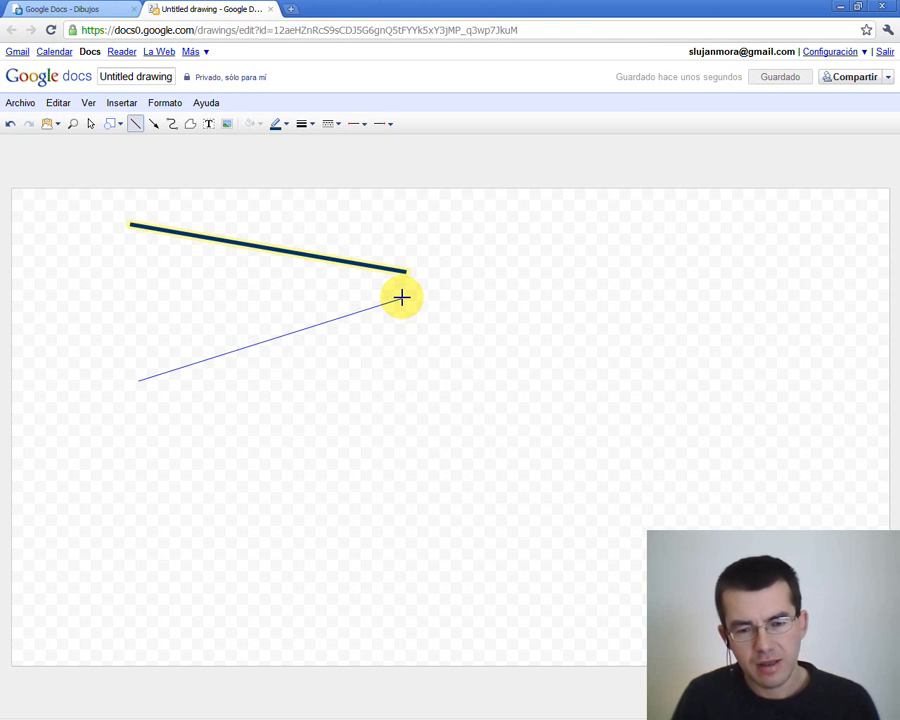
drag(400, 297, 401, 297)
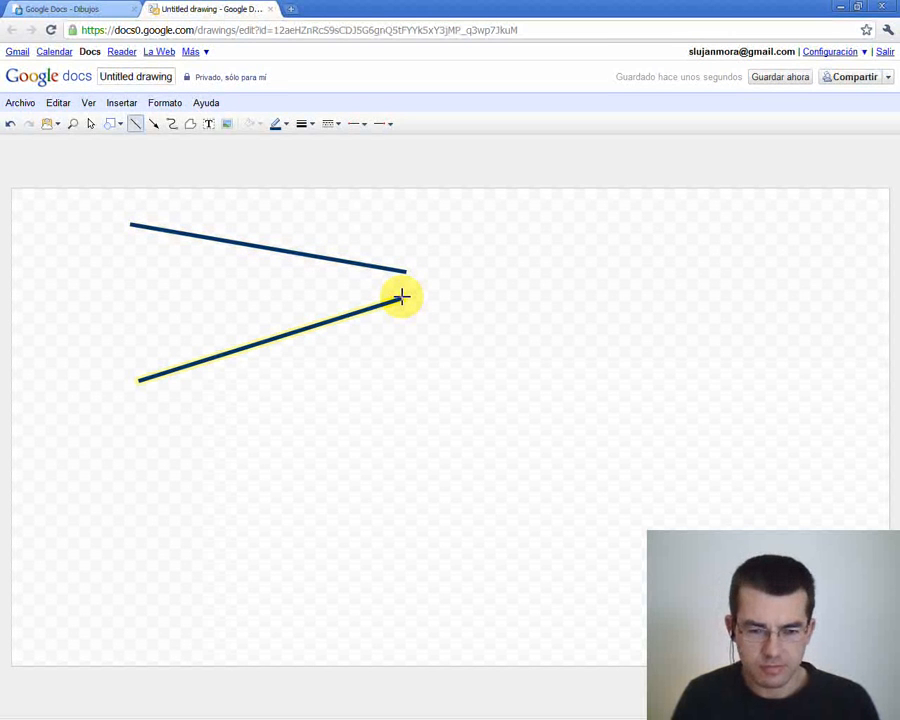
key(alt+Tab)
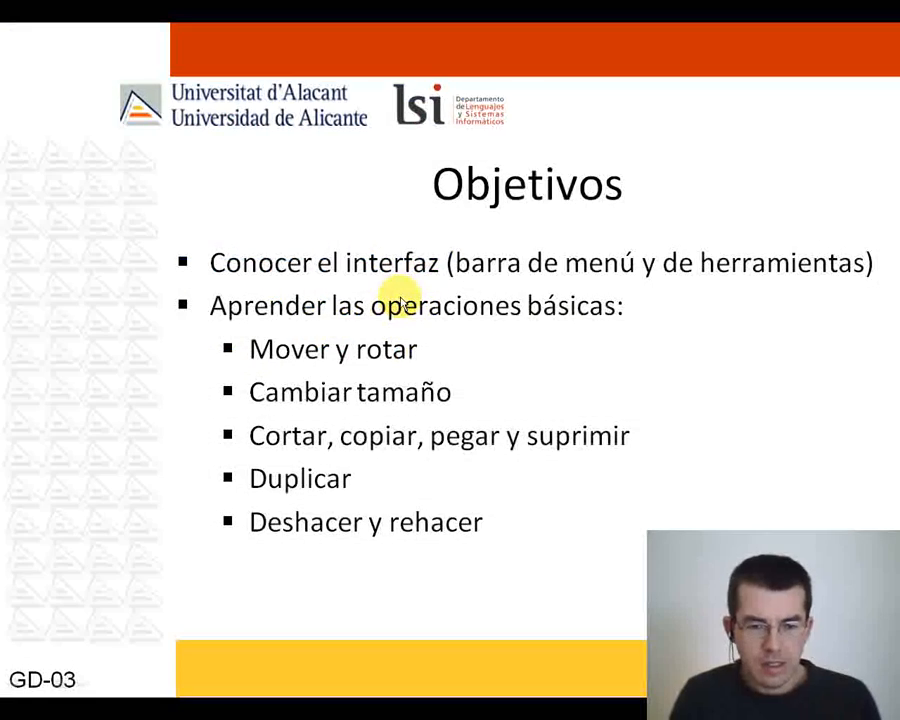
key(Right)
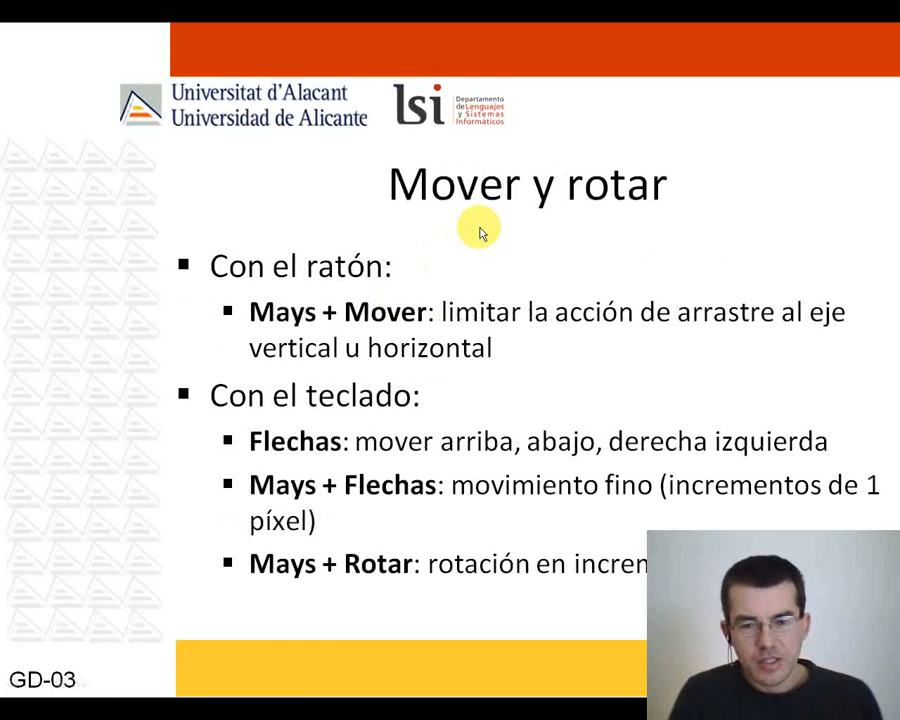
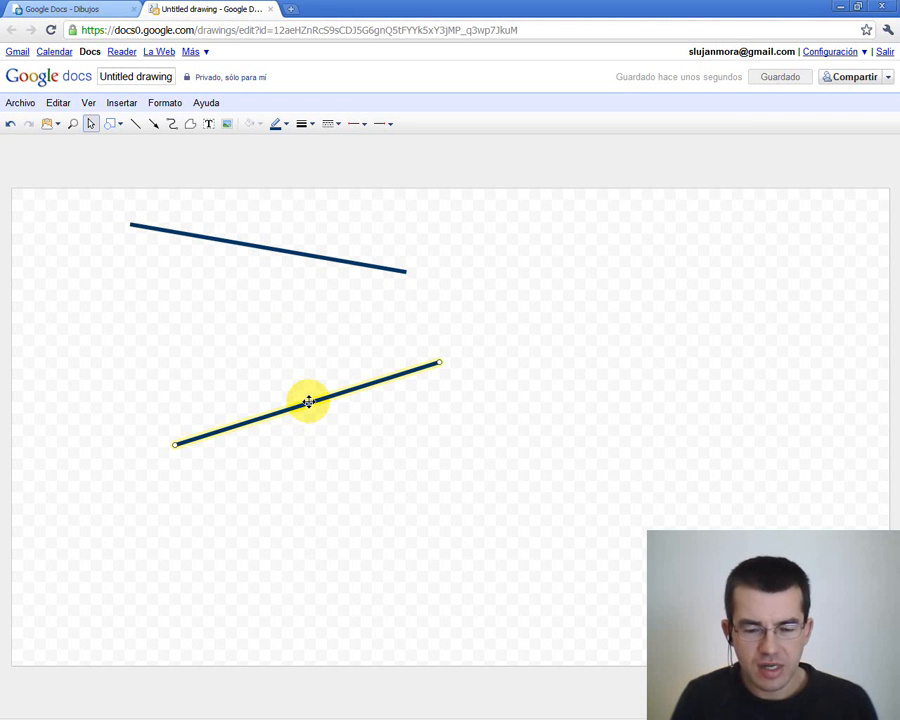
Move the lower line straight down toward the bottom of the canvas, without shifting it sideways.
drag(311, 404, 309, 527)
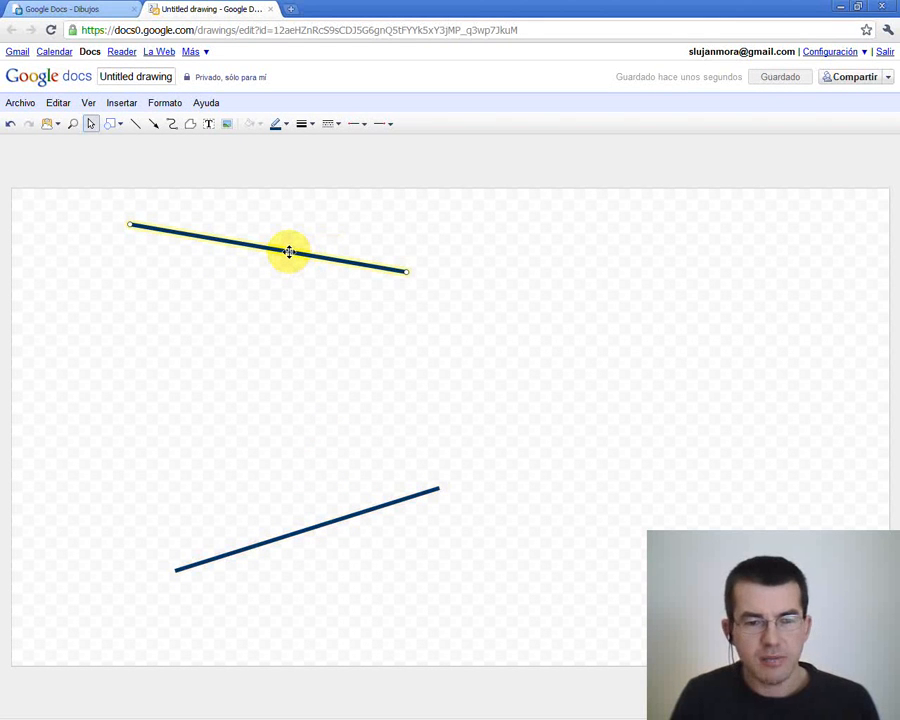
Nudge the upper line down and sideways in small increments until it lies above the lower line with their left ends nearly aligned.
key(Down)
key(Down)
key(Down)
key(Down)
key(Down)
key(Down)
key(Down)
key(Down)
key(Down)
key(Down)
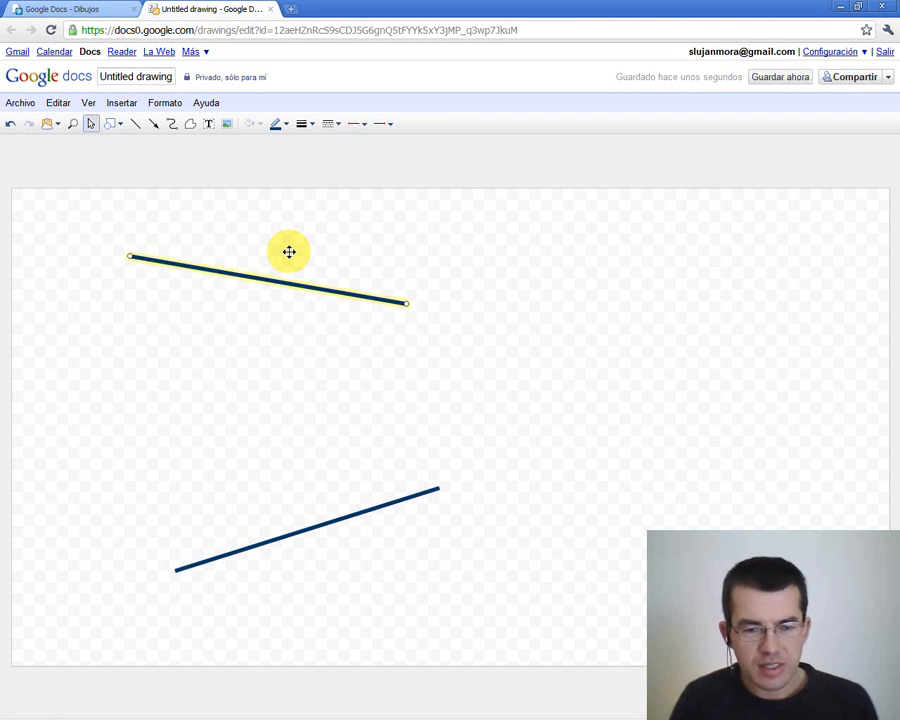
key(Right)
key(Right)
key(Right)
key(Right)
key(Right)
key(Right)
key(Right)
key(Right)
key(Right)
key(Right)
key(Right)
key(Right)
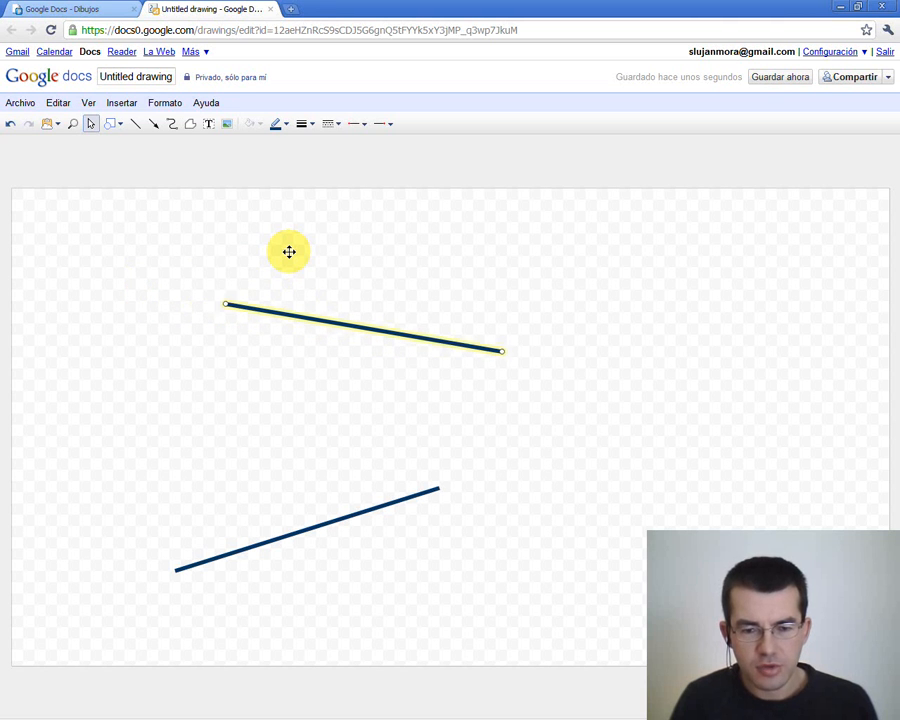
key(Left)
key(Left)
key(Left)
key(Left)
key(Left)
key(Left)
key(Left)
key(Left)
key(Left)
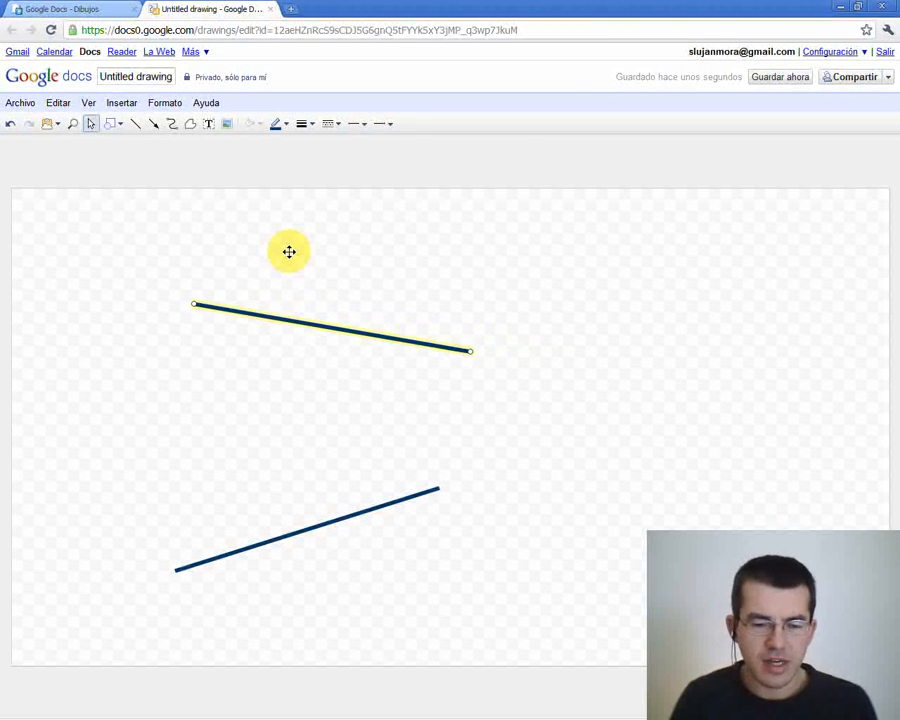
key(Right)
key(Right)
key(Right)
key(Right)
key(Right)
key(Right)
key(Right)
key(Right)
key(Right)
key(Right)
key(Right)
key(Right)
key(Right)
key(Right)
key(Right)
key(Right)
key(Right)
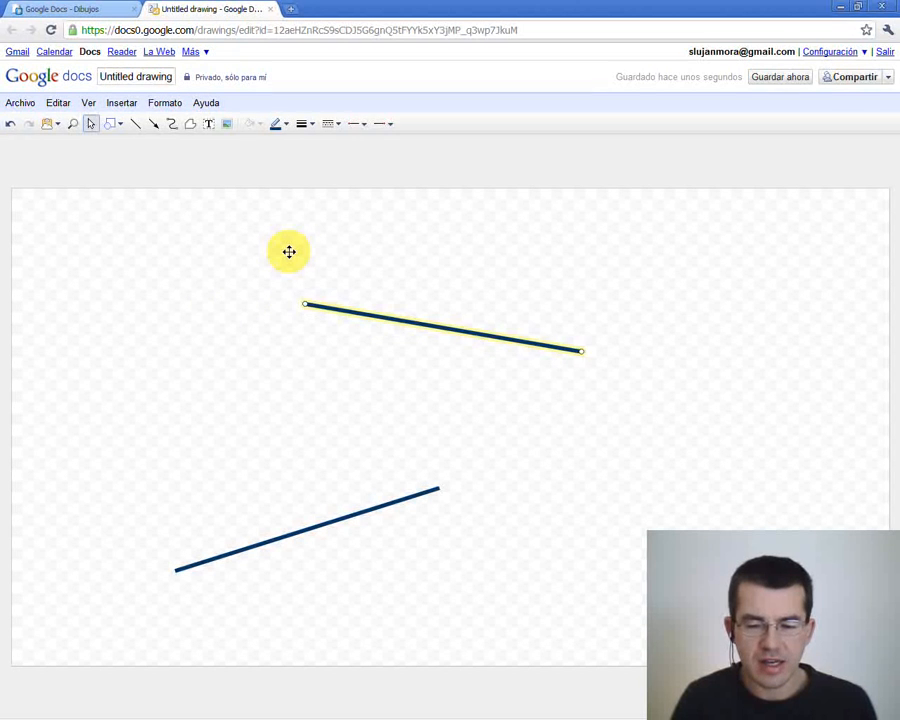
key(Left)
key(Left)
key(Left)
key(Left)
key(Left)
key(Left)
key(Left)
key(Right)
key(Right)
key(Right)
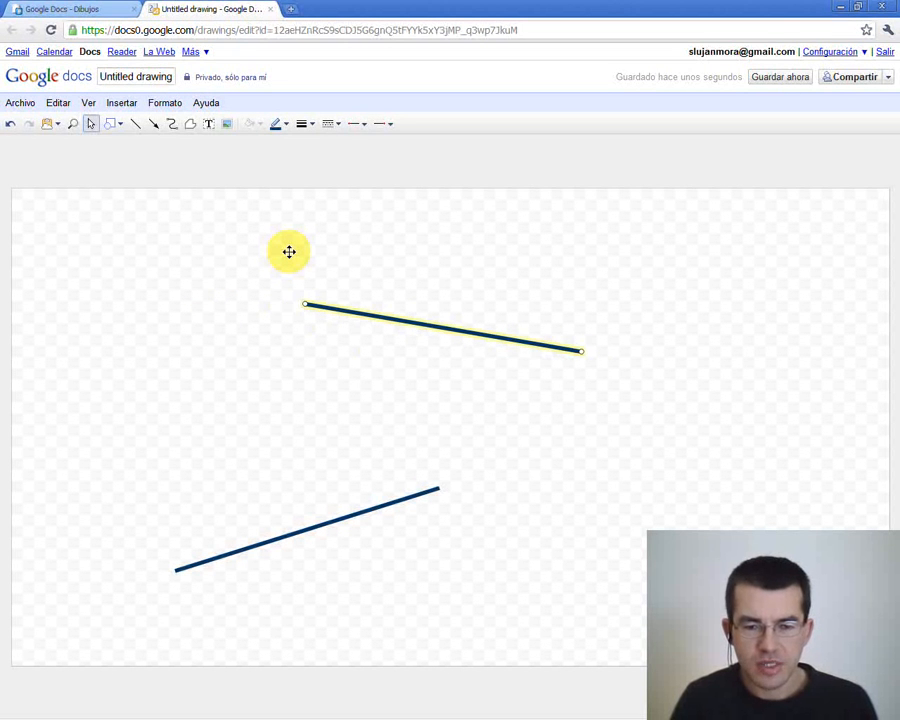
key(Left)
key(Left)
key(Left)
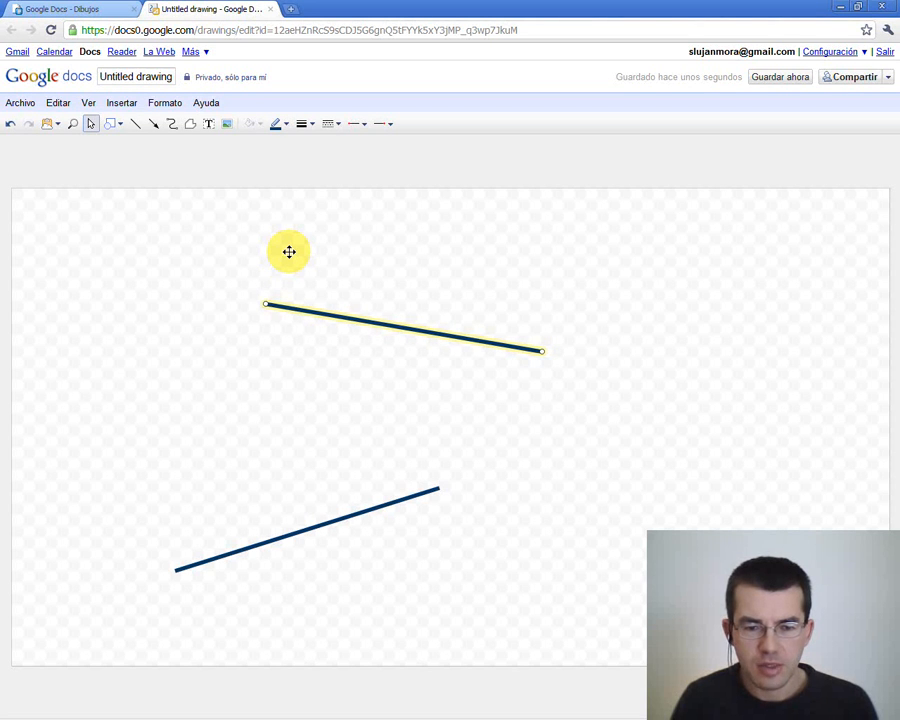
key(Left)
key(Left)
key(Left)
key(Left)
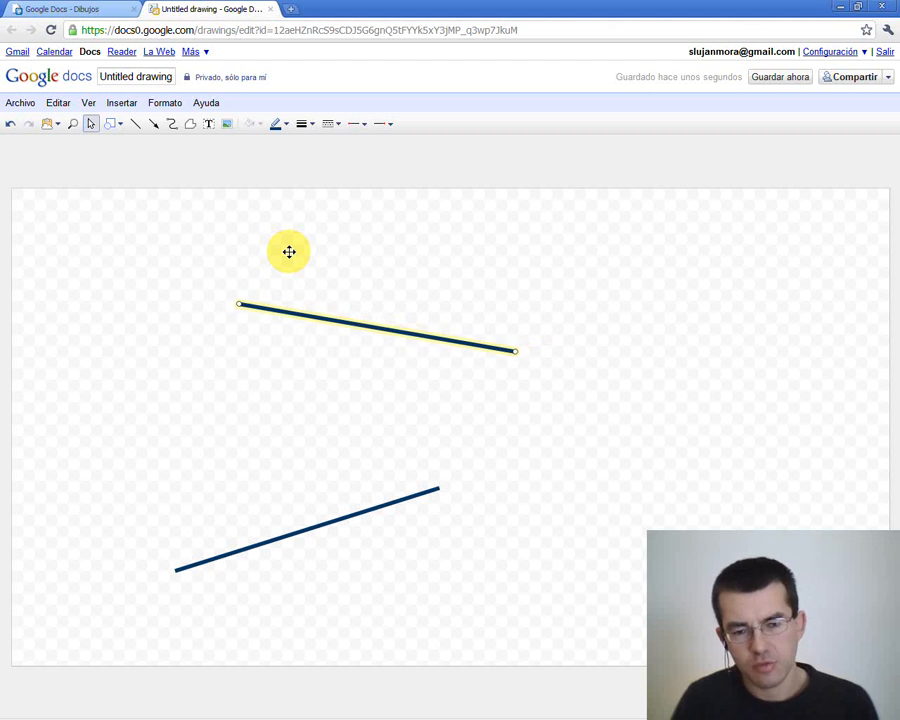
key(Left)
key(Left)
key(Left)
key(Left)
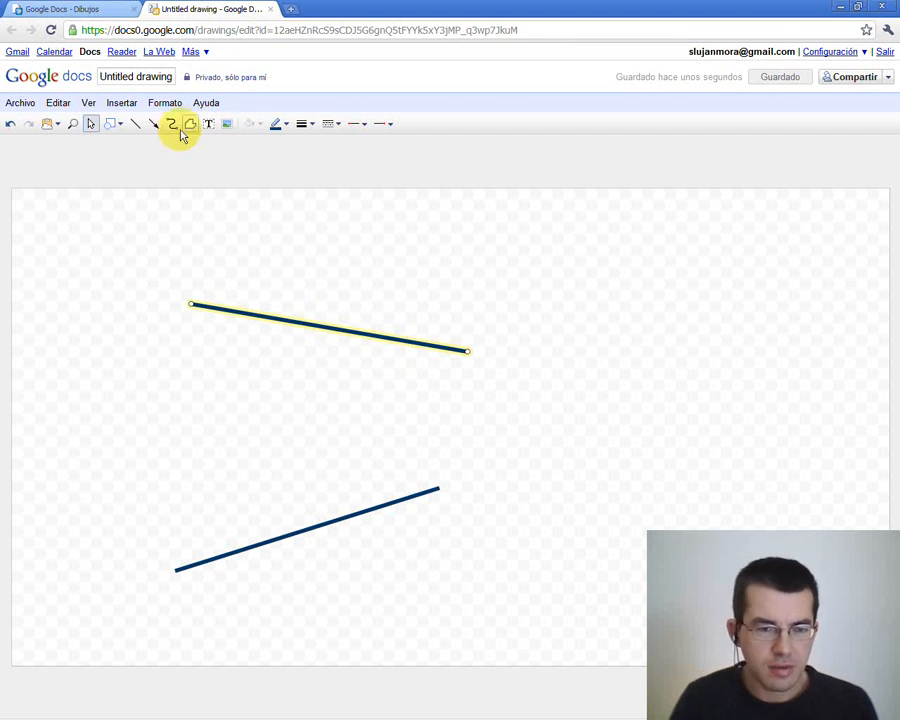
Draw a nearly circular oval to the right of the two lines and rotate it until its rotation handle points to the lower left.
click(120, 125)
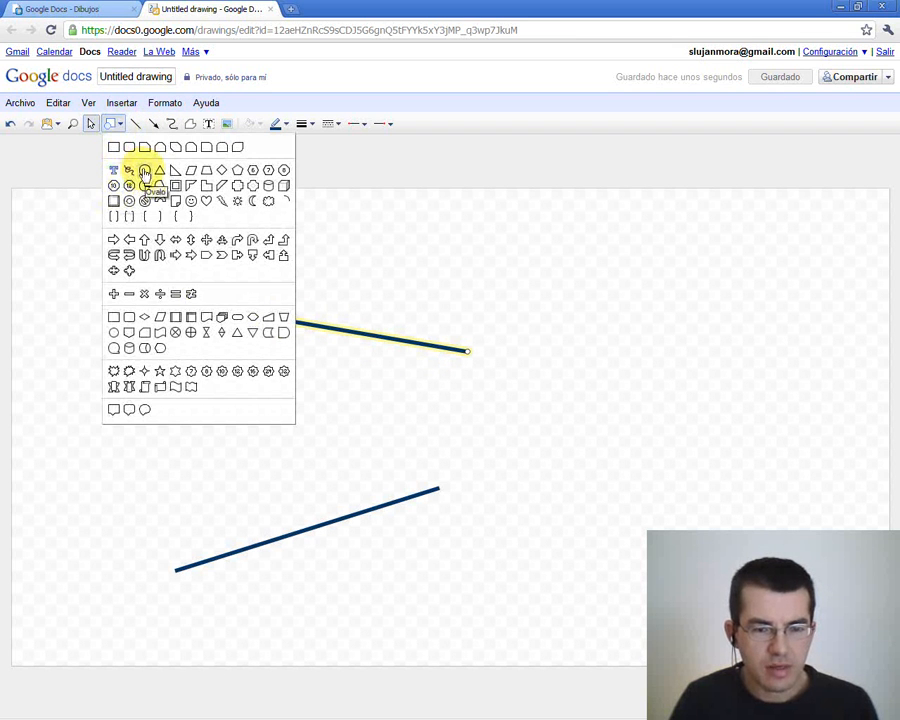
click(145, 172)
drag(578, 288, 714, 418)
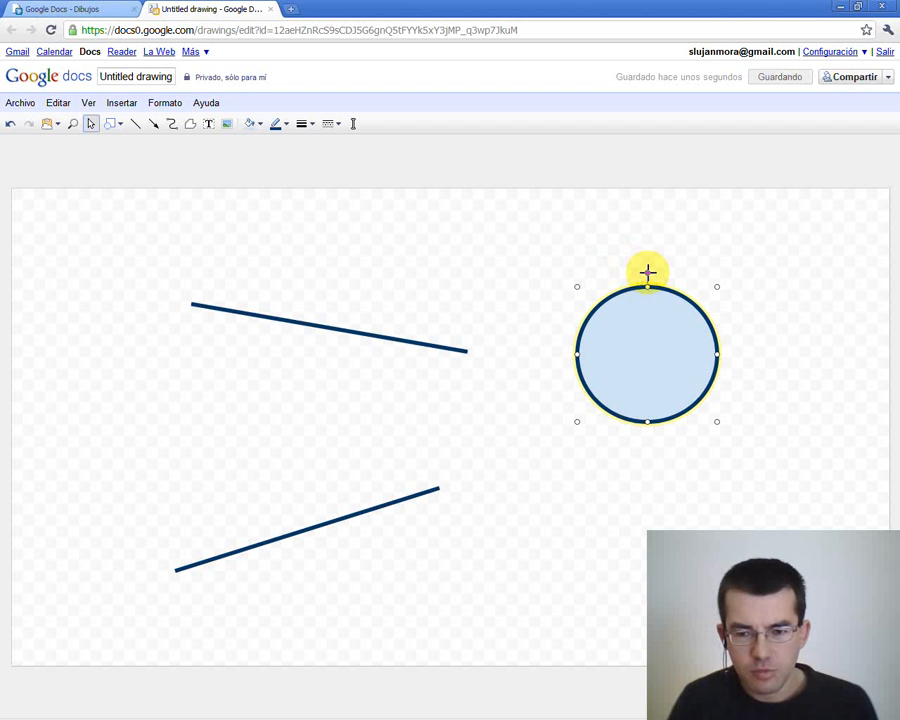
drag(659, 273, 592, 408)
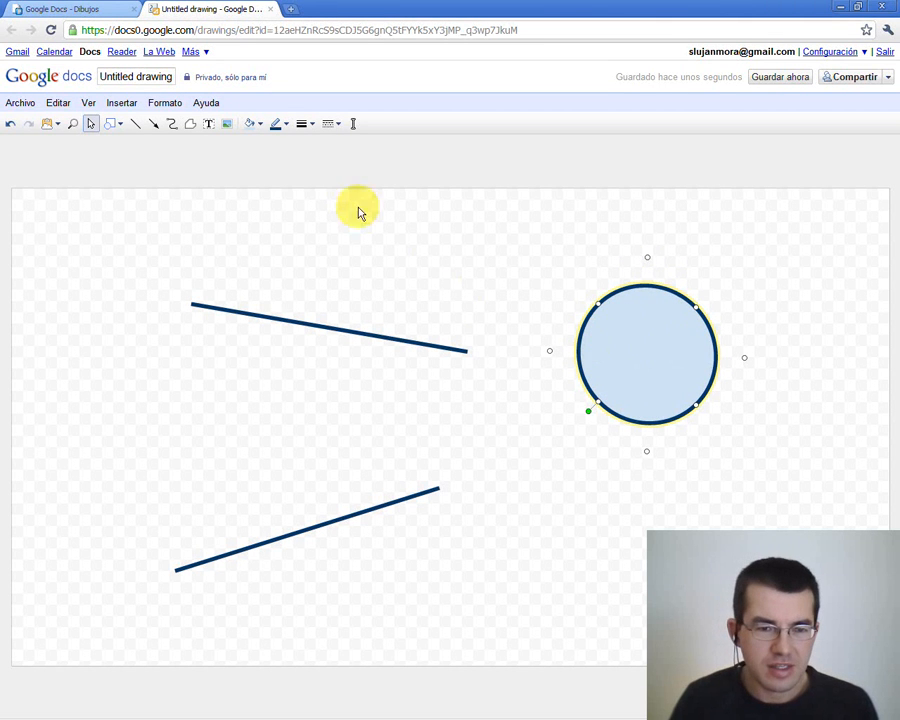
Draw a smiley face between the left ends of the two lines and rotate it until its rotation handle points to the lower right.
click(121, 129)
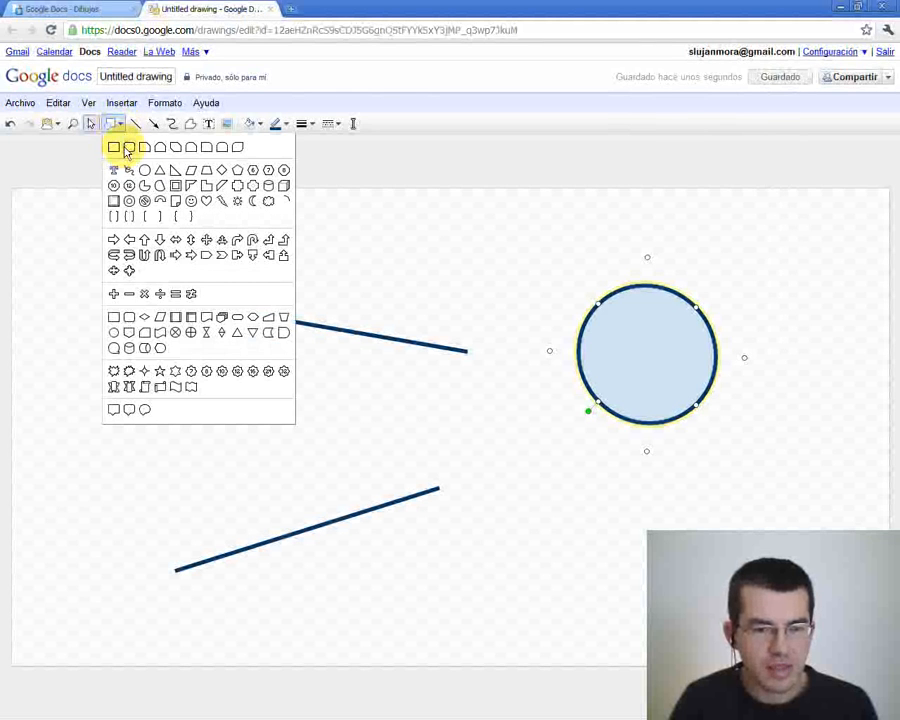
click(193, 204)
drag(112, 338, 237, 441)
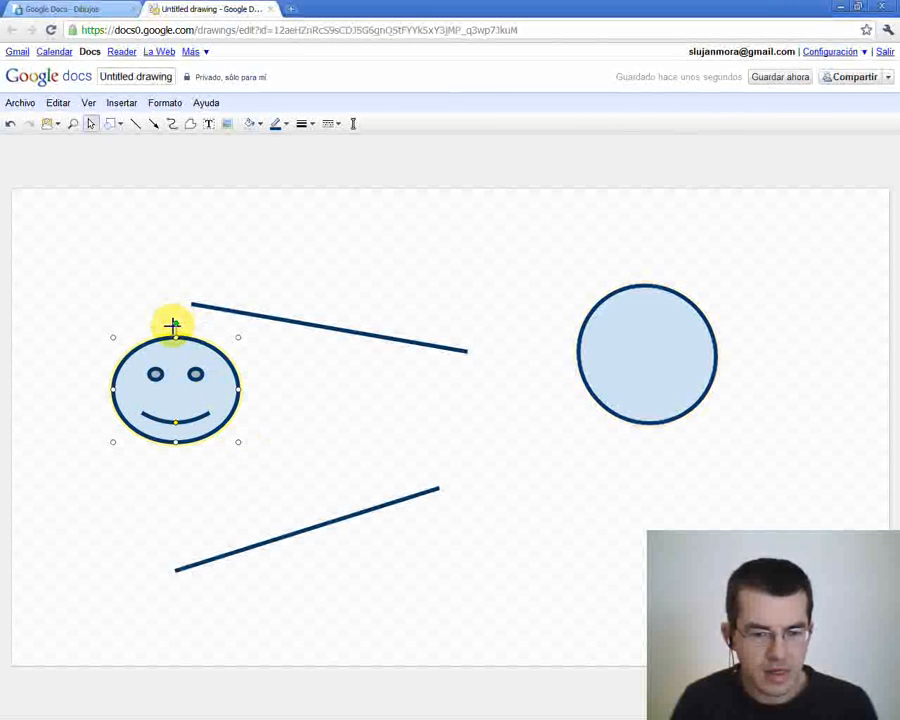
mouse_move(186, 325)
mouse_down()
mouse_move(211, 348)
mouse_move(219, 343)
mouse_move(203, 315)
mouse_move(201, 327)
mouse_up()
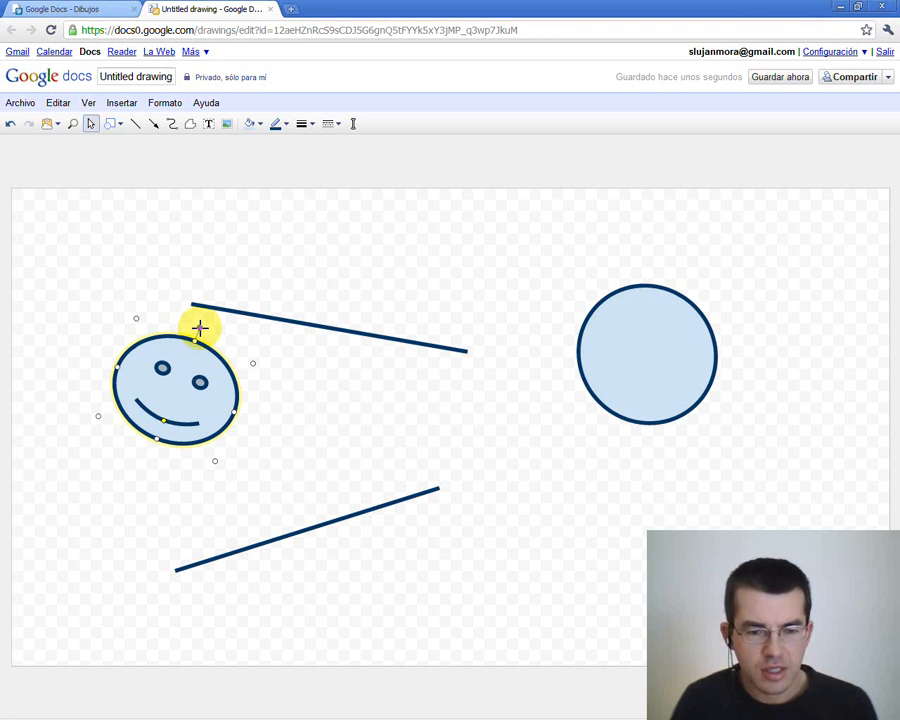
drag(192, 322, 211, 415)
Switch to the PowerPoint presentation, read the "Cambiar tamaño" slide and return to the drawing.
key(alt+Tab)
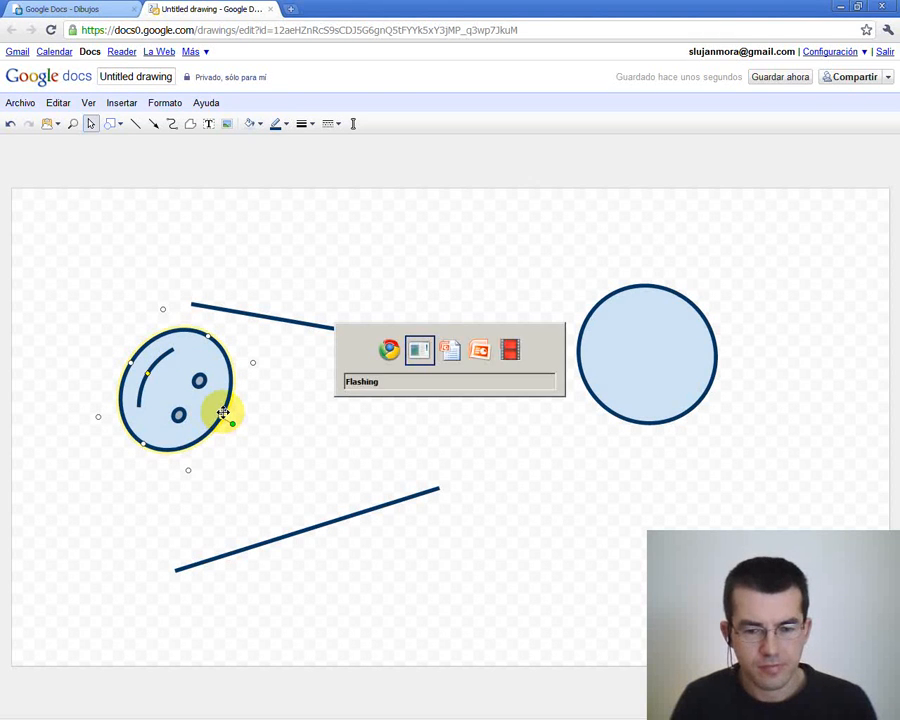
key(alt+Tab)
key(Right)
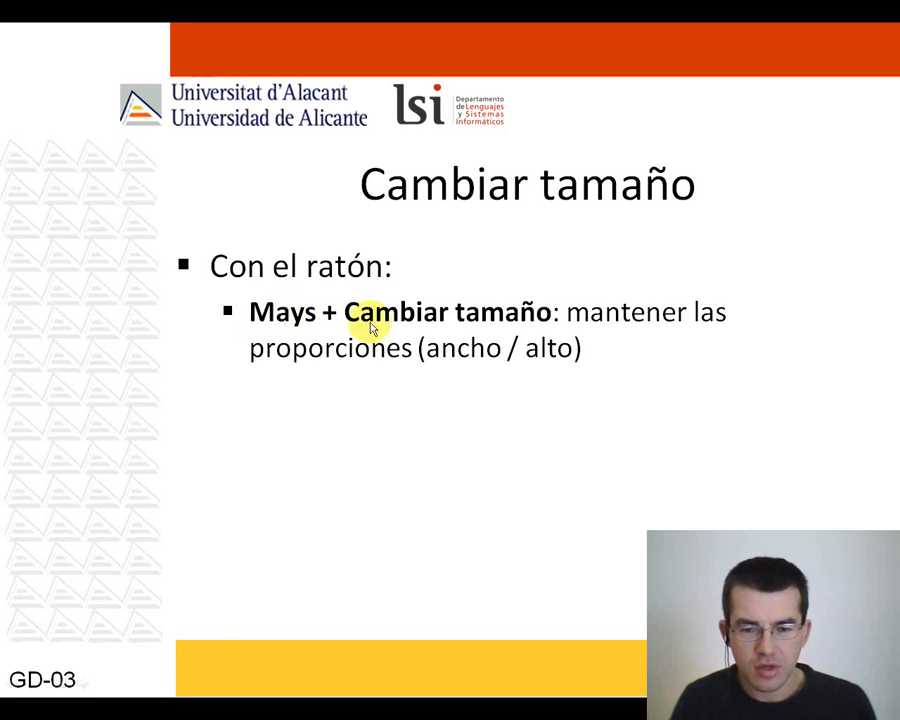
key(alt+Tab)
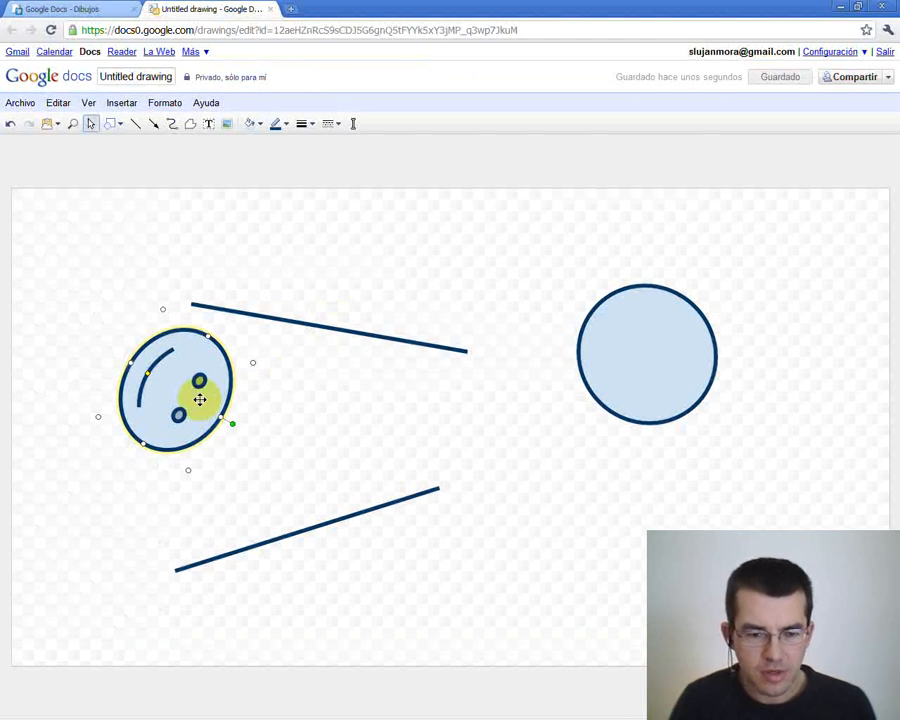
Reposition the smiley face and enlarge it, both freely and with its proportions kept, until it fills most of the canvas's left half.
mouse_move(232, 384)
mouse_down()
mouse_move(299, 406)
mouse_move(245, 392)
mouse_up()
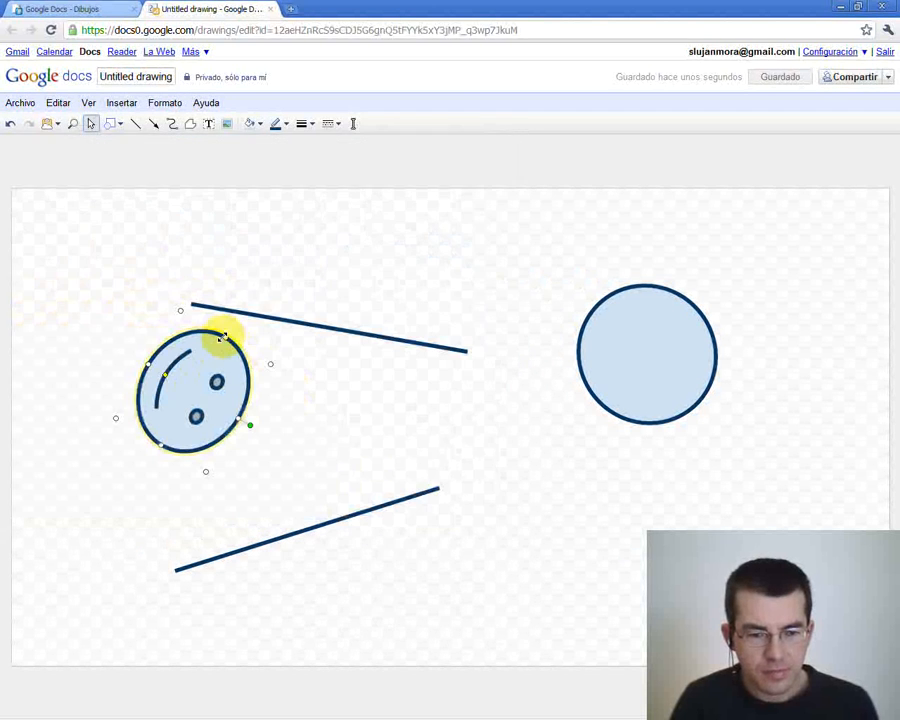
mouse_move(225, 336)
mouse_down()
mouse_move(287, 263)
mouse_move(305, 249)
mouse_move(309, 257)
mouse_up()
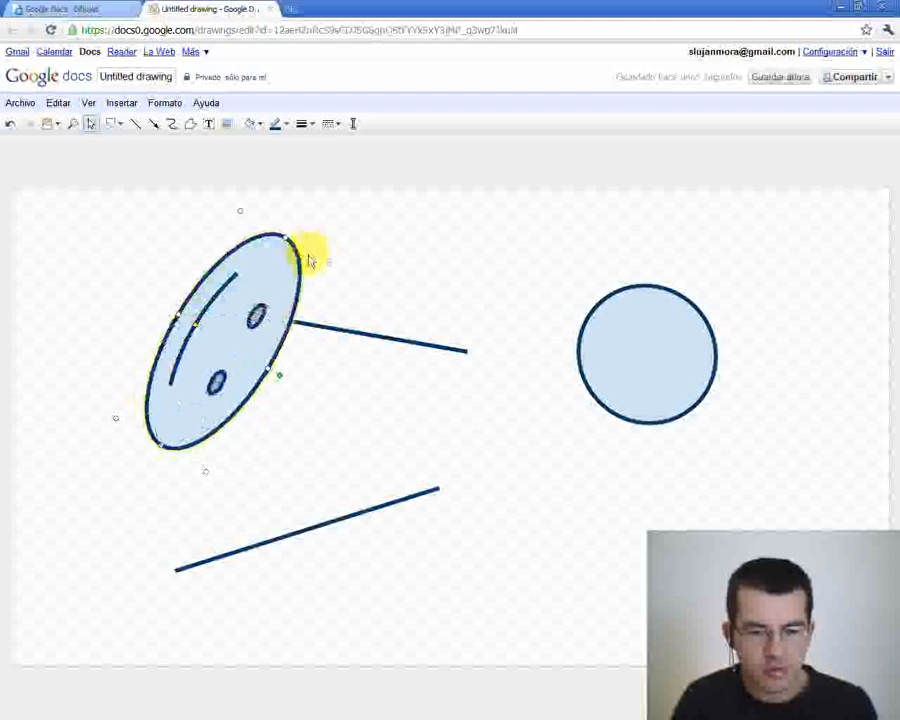
drag(222, 340, 179, 445)
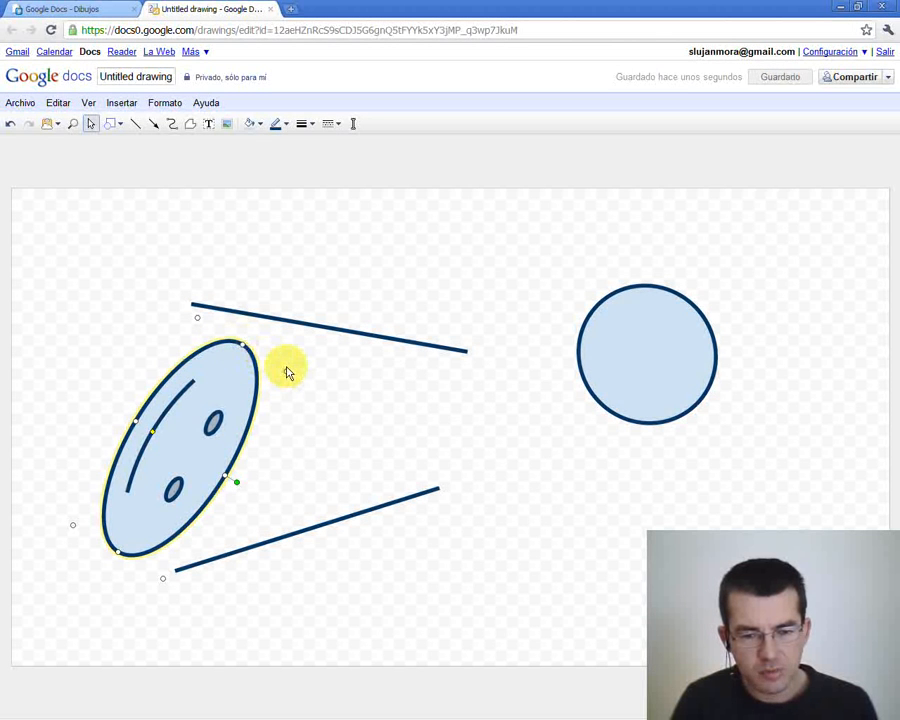
drag(287, 370, 308, 421)
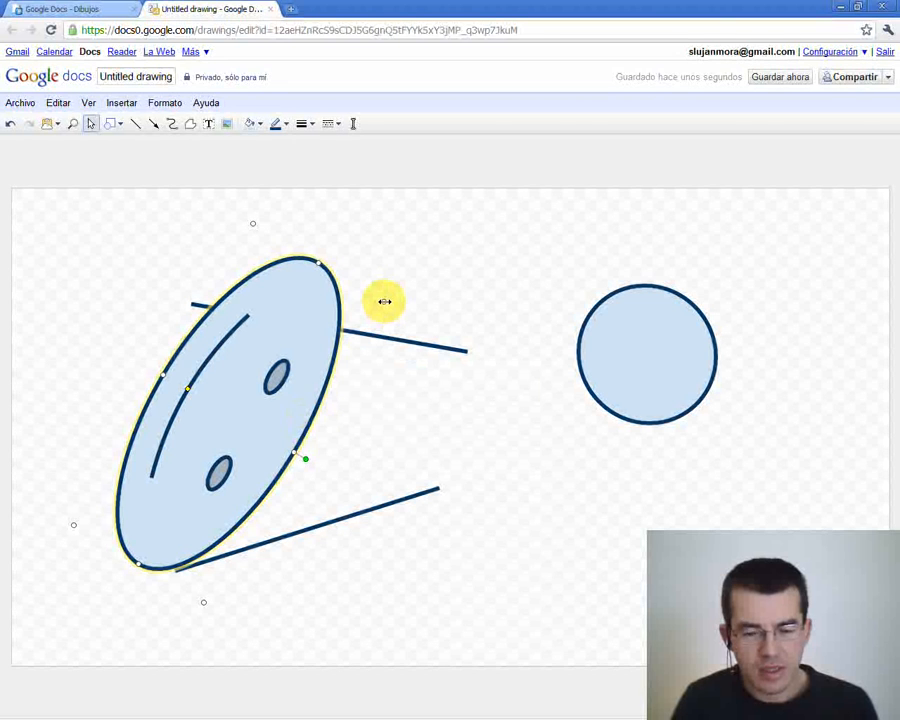
drag(386, 300, 534, 346)
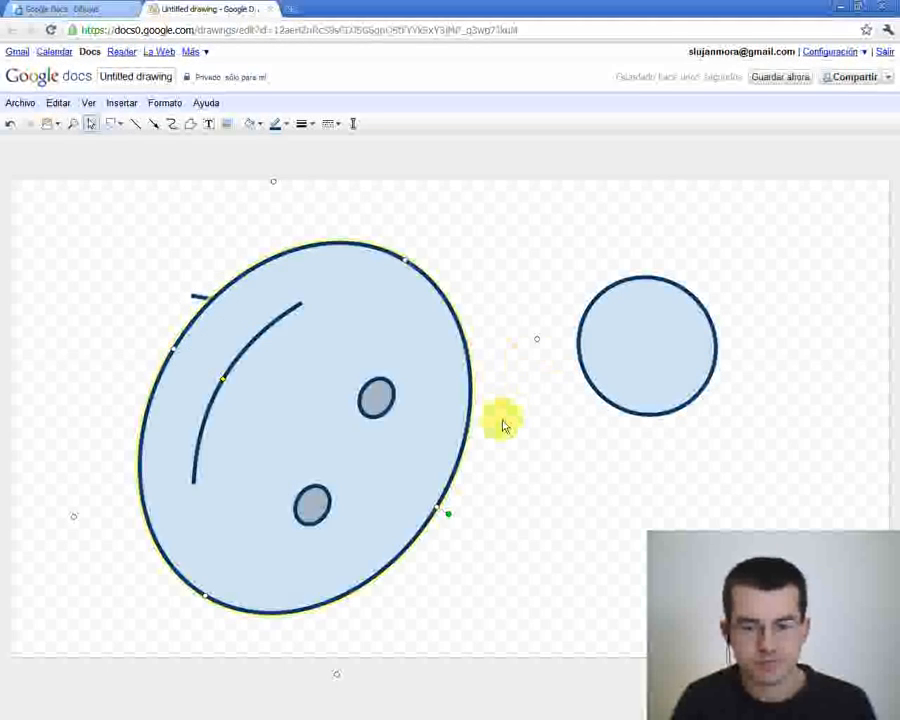
Switch to the PowerPoint presentation, read the "Cortar, copiar, pegar y suprimir" slide and return to the drawing.
key(alt+Tab)
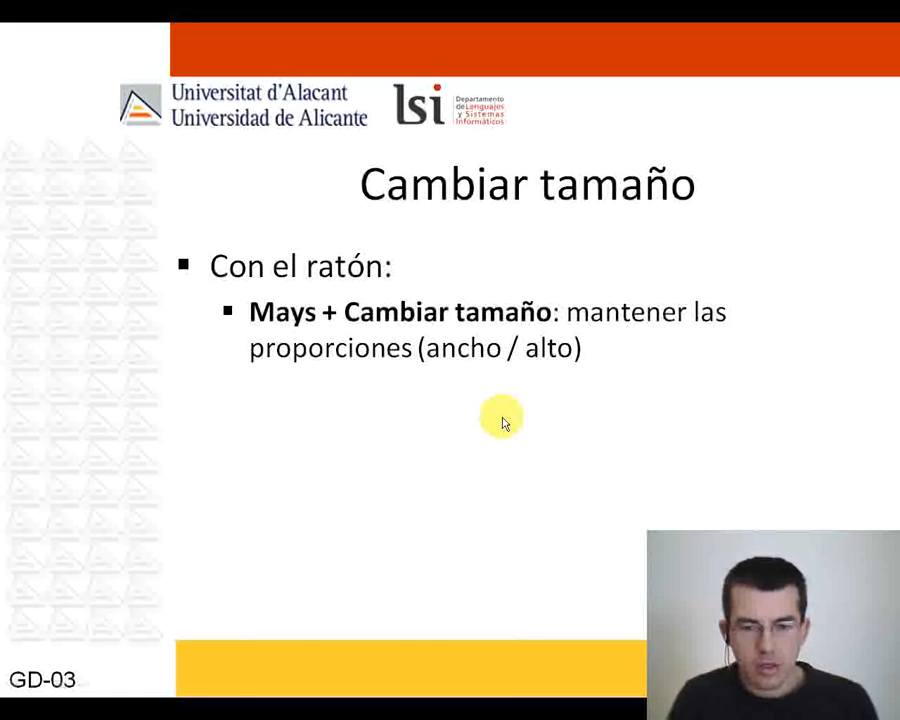
key(Right)
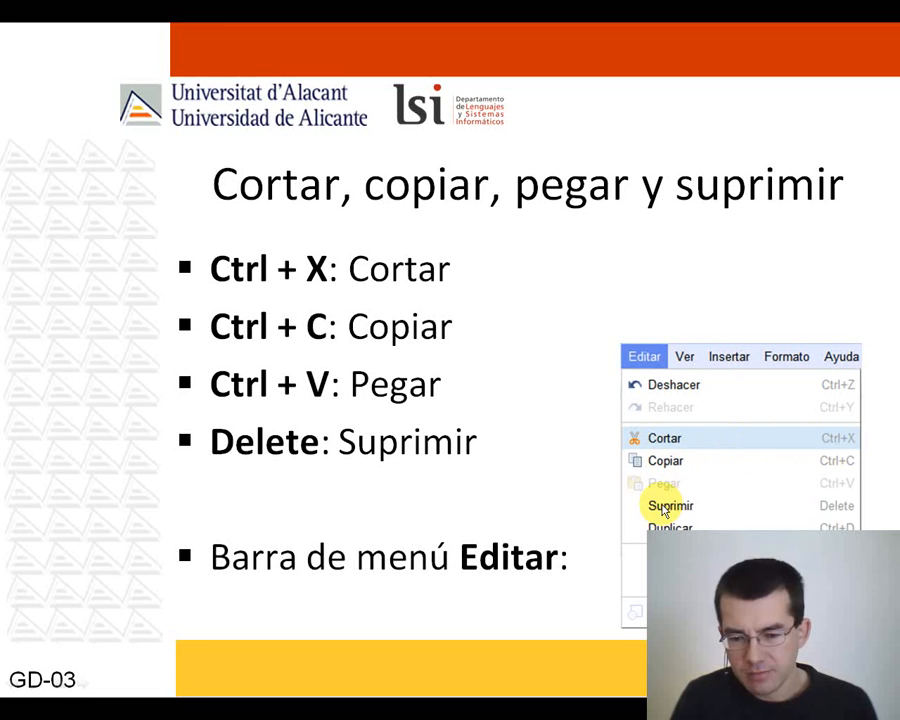
key(alt+Tab)
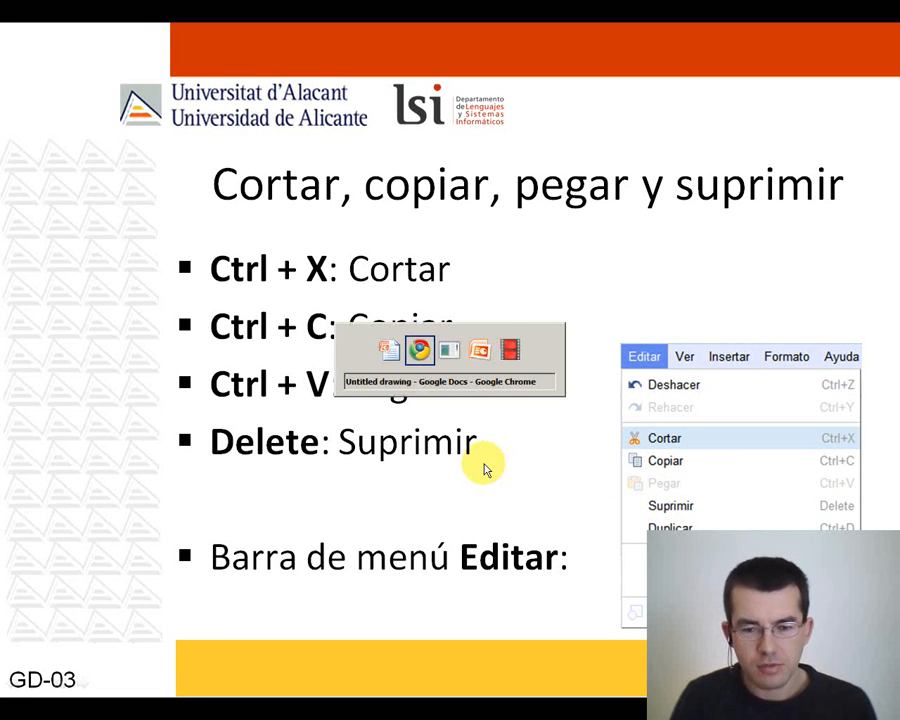
Shorten the tilted smiley face below the upper line and place a pasted copy of it to its right, overlapping the circle.
drag(405, 259, 345, 380)
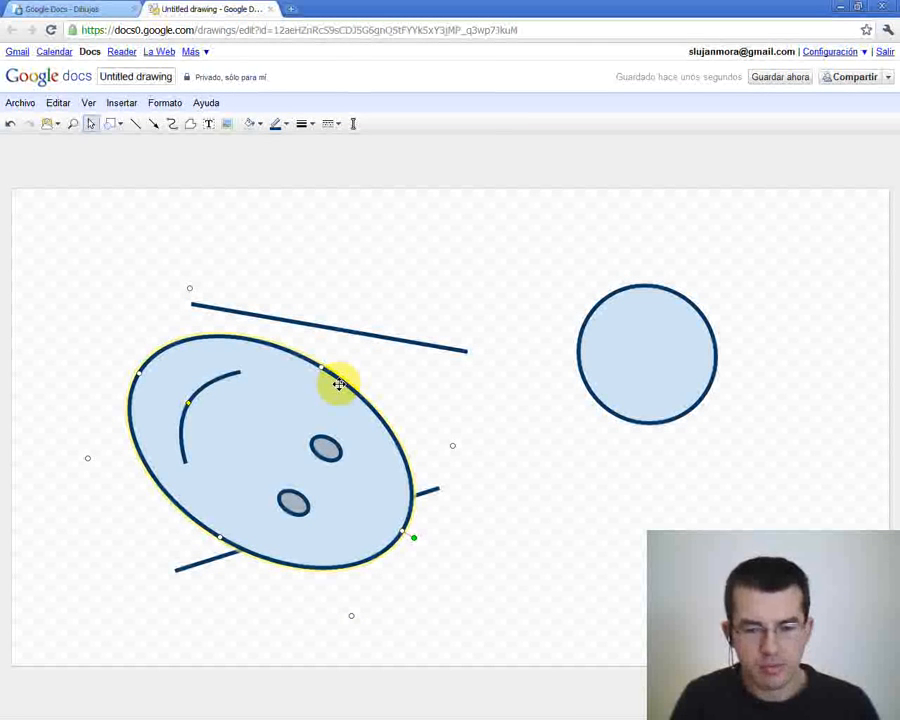
click(458, 283)
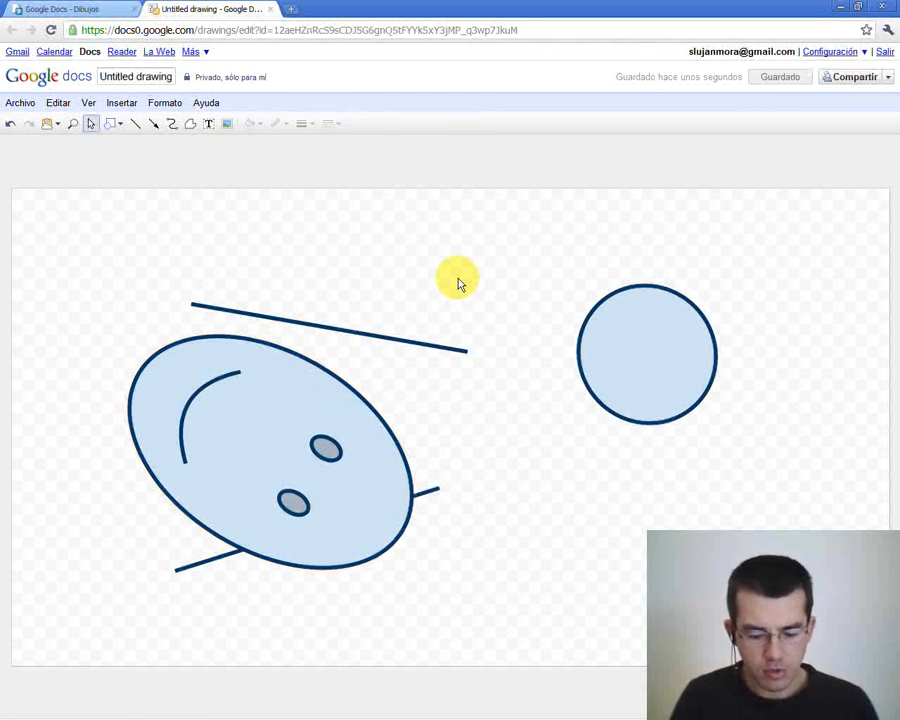
key(ctrl+v)
drag(394, 435, 697, 438)
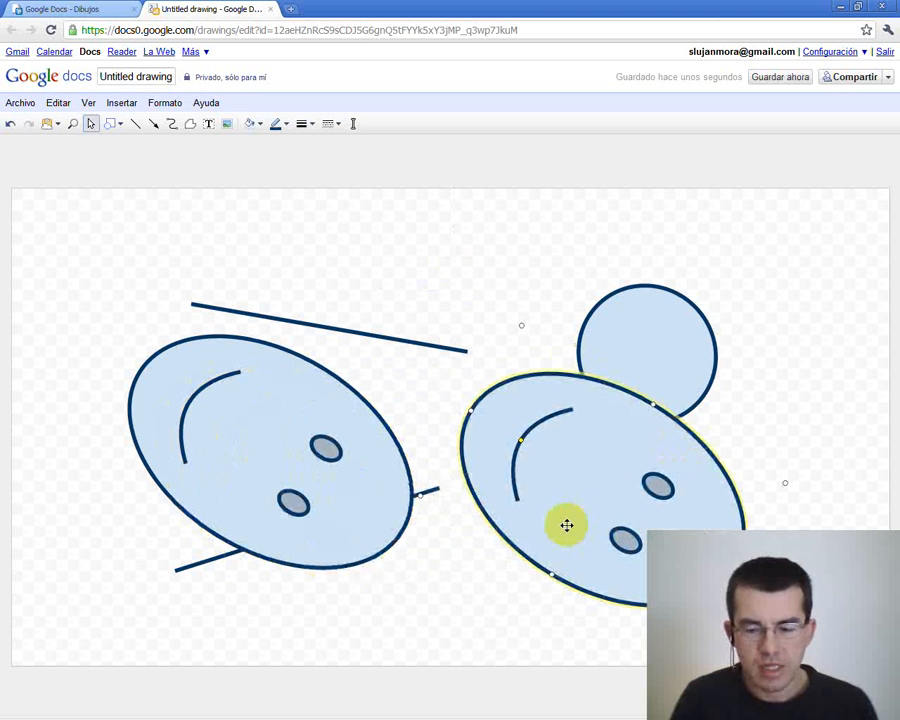
Cut the circle, paste it back onto the canvas and delete it.
click(641, 287)
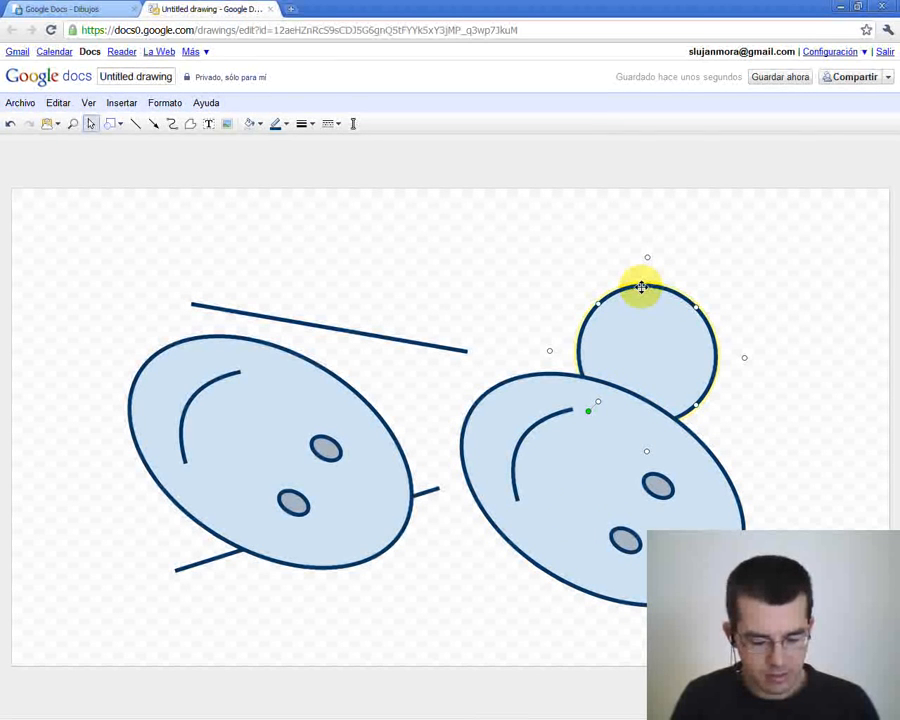
key(Delete)
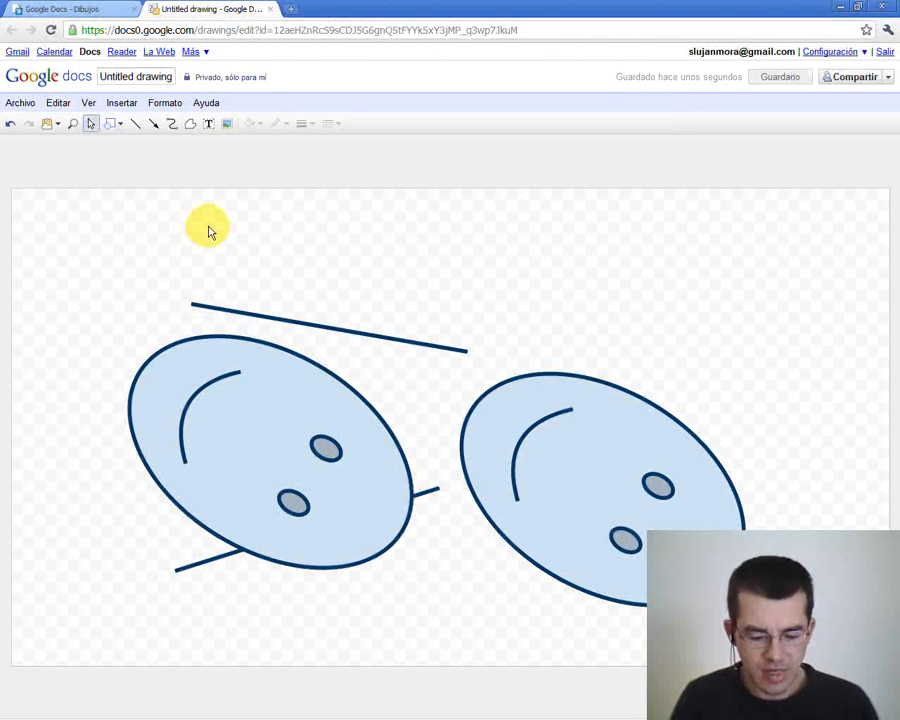
key(ctrl+v)
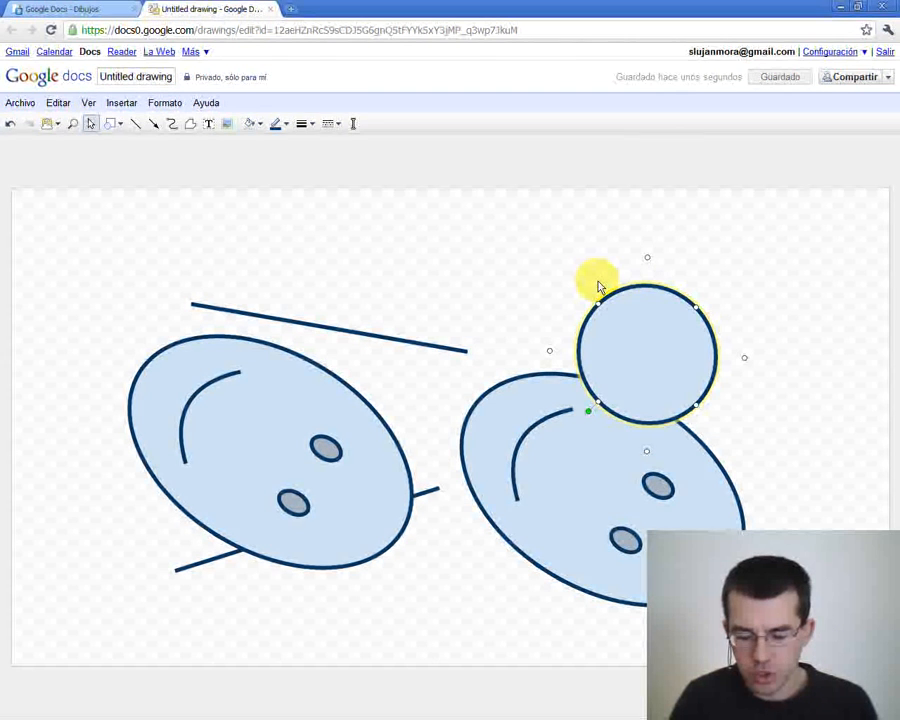
key(Delete)
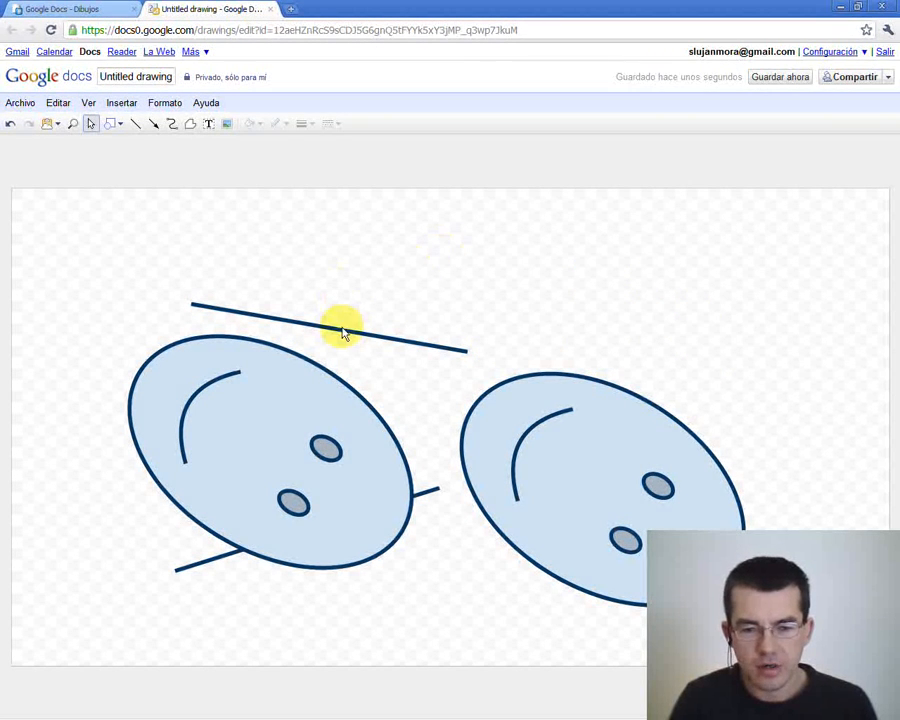
Move the upper line up and to the right, above the gap between the faces, and copy and paste it.
drag(340, 329, 456, 287)
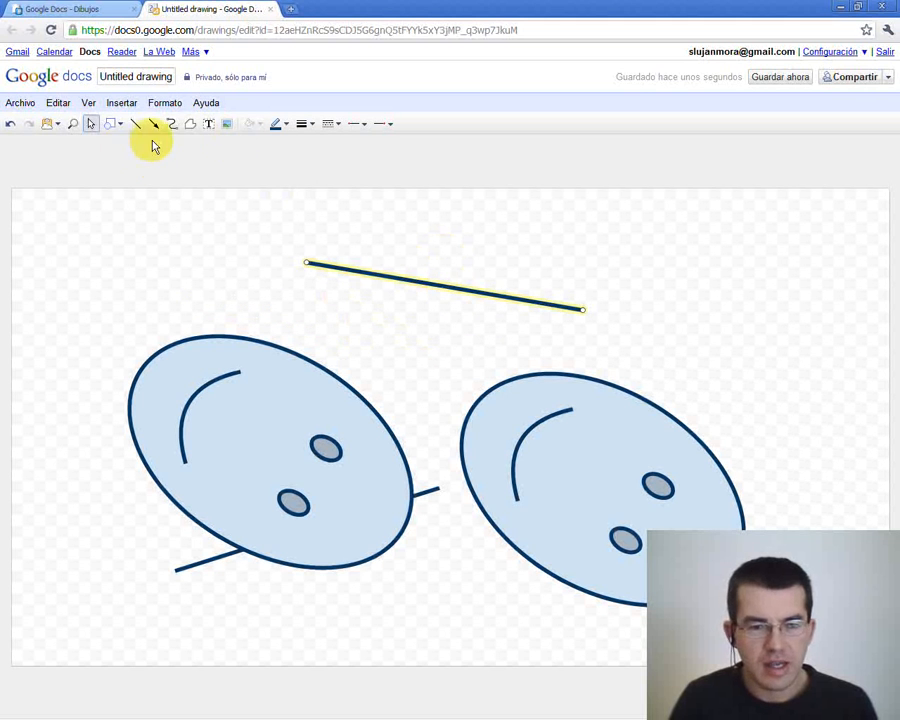
click(58, 102)
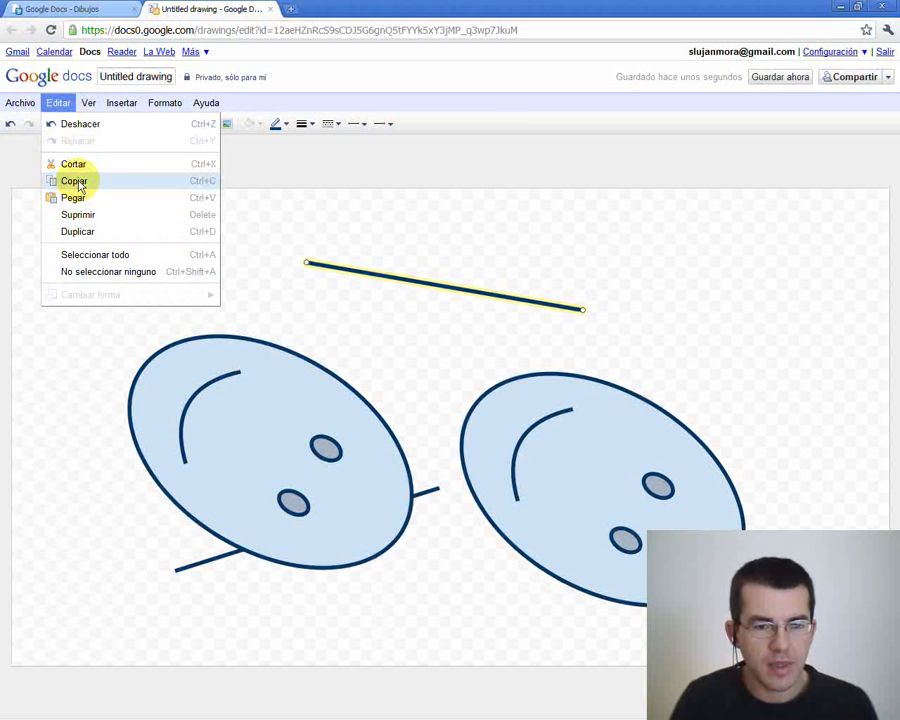
click(78, 184)
click(58, 102)
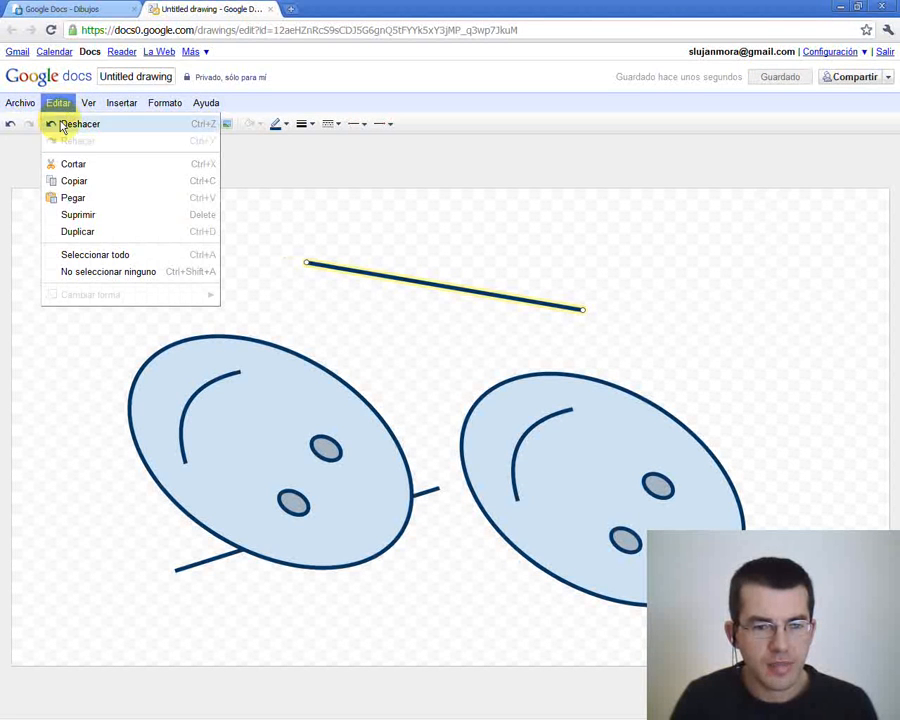
click(79, 203)
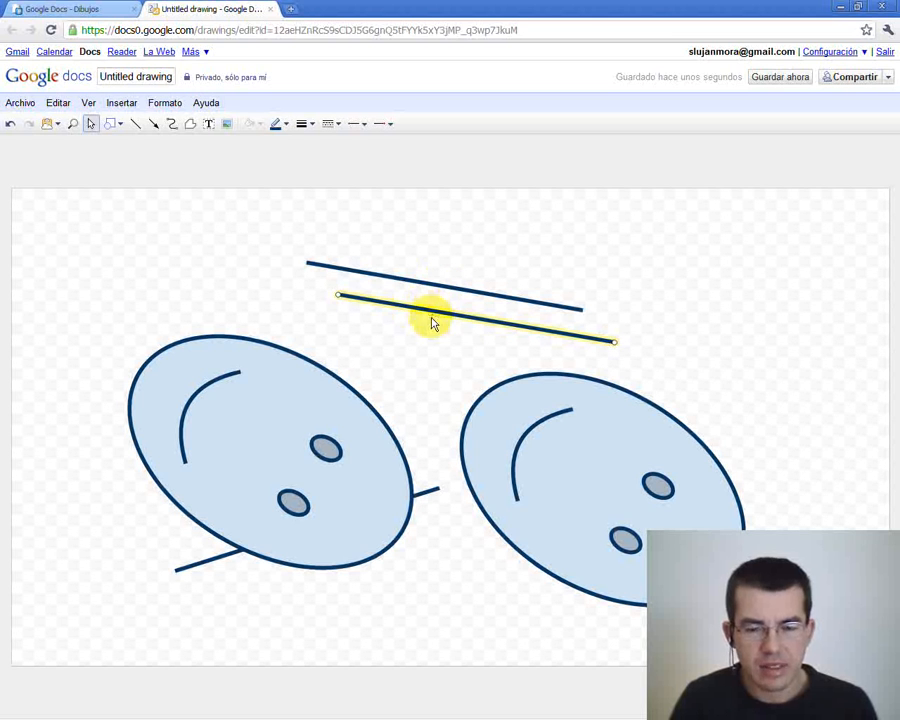
Switch to the PowerPoint presentation, read the "Duplicar" slide and return to the drawing.
key(alt+Tab)
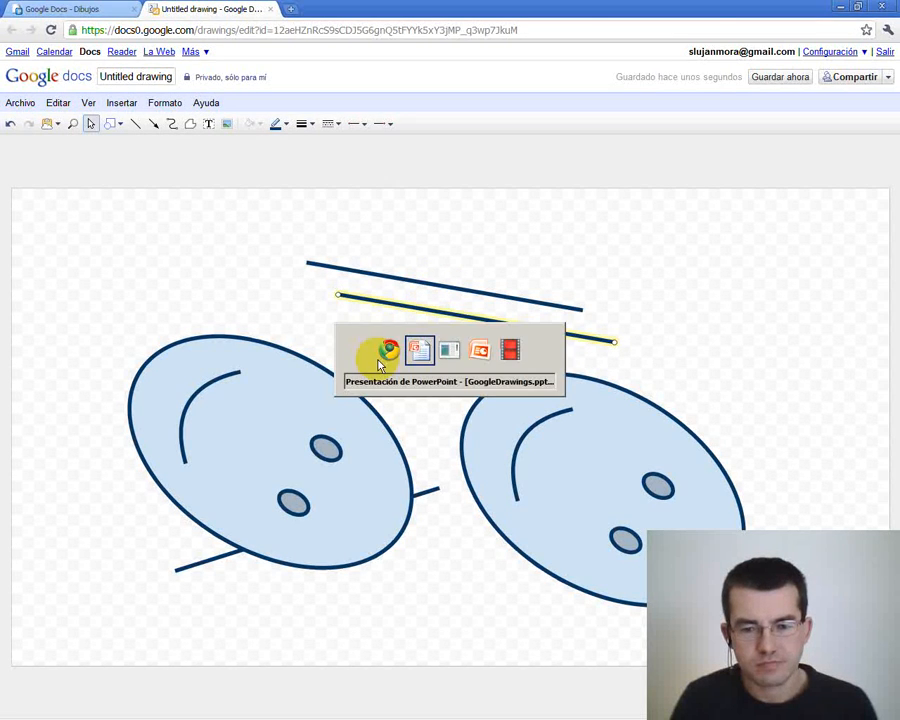
click(378, 360)
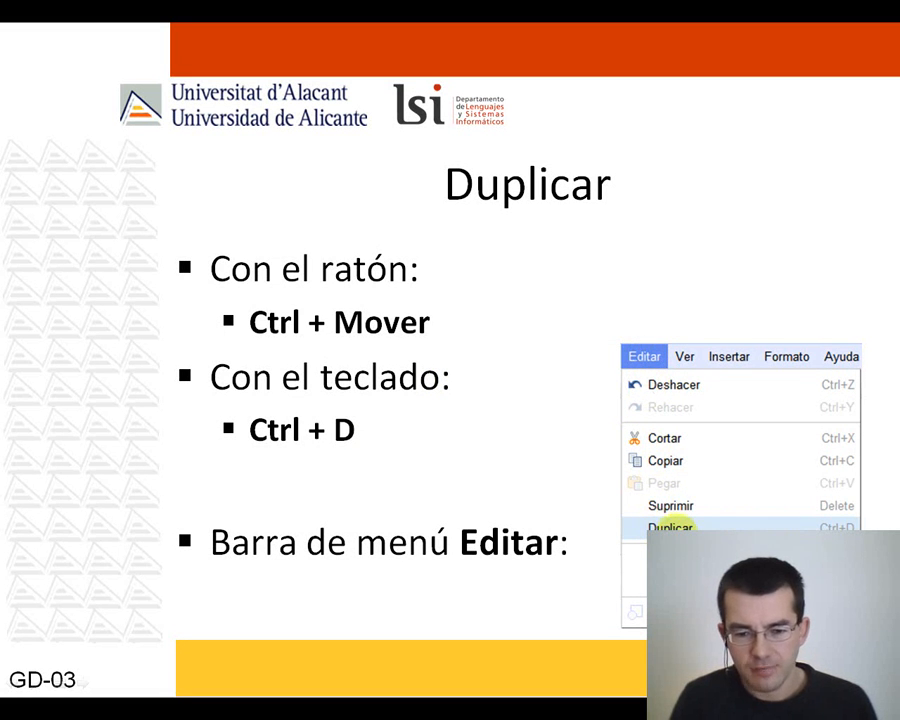
key(alt+Tab)
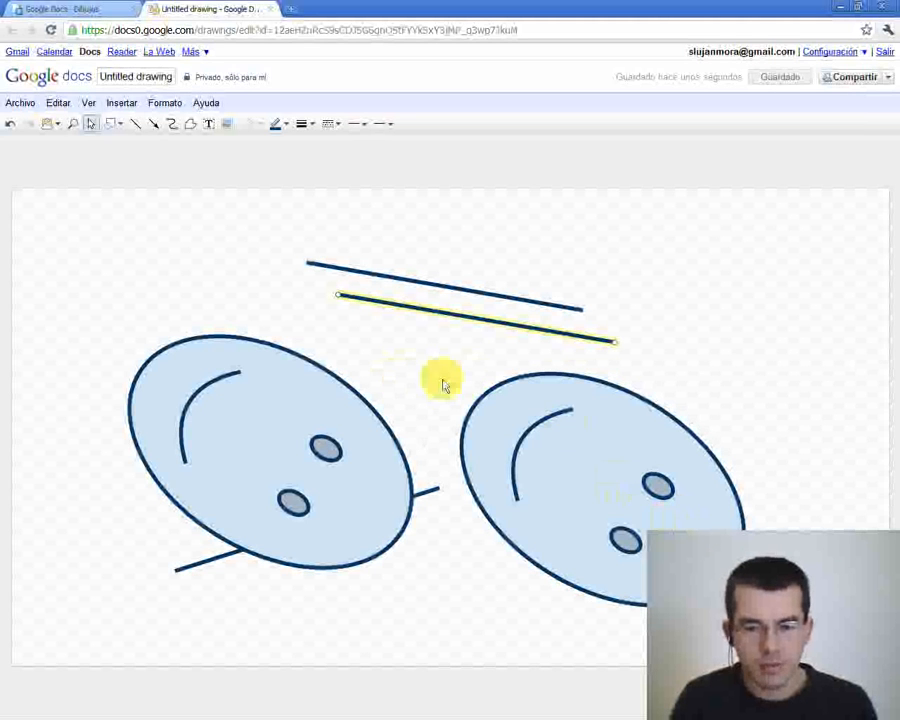
Shrink the right smiley face to about half its size and duplicate it twice, at the upper right and between the existing faces.
click(662, 409)
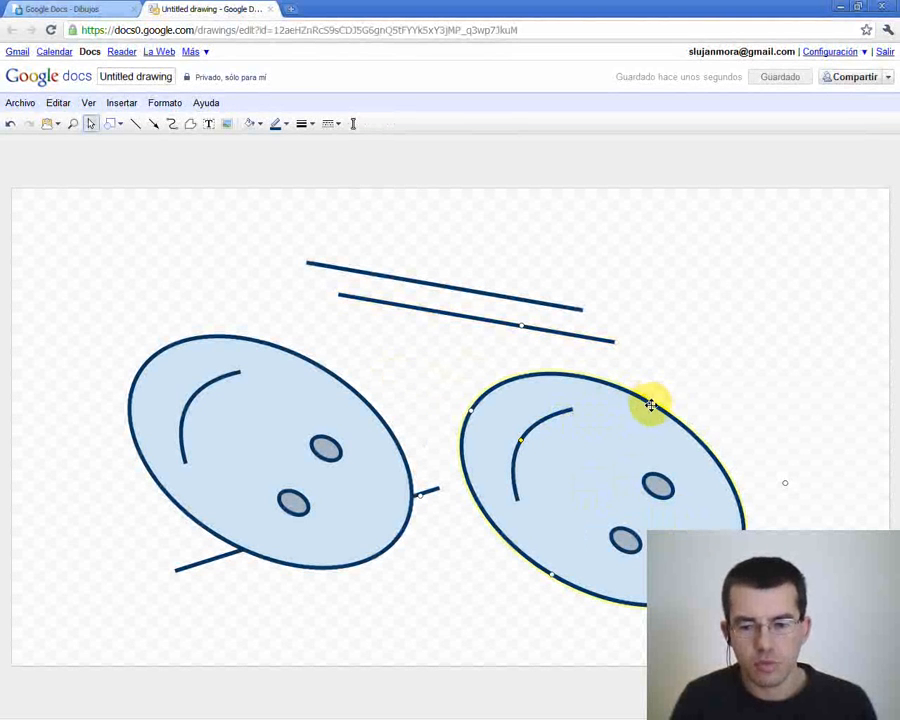
drag(650, 405, 562, 516)
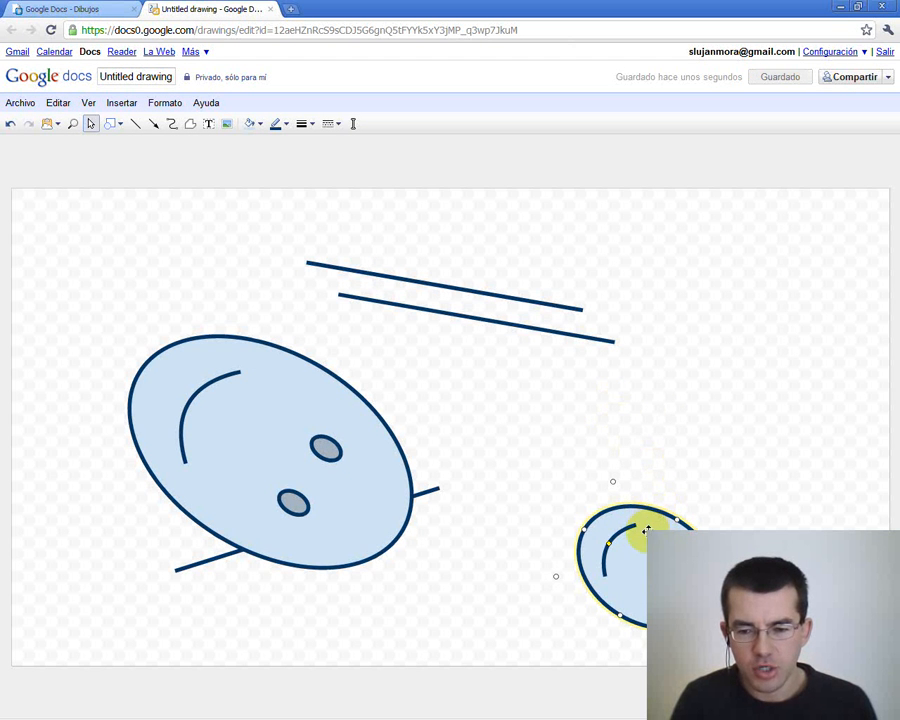
drag(637, 535, 717, 300)
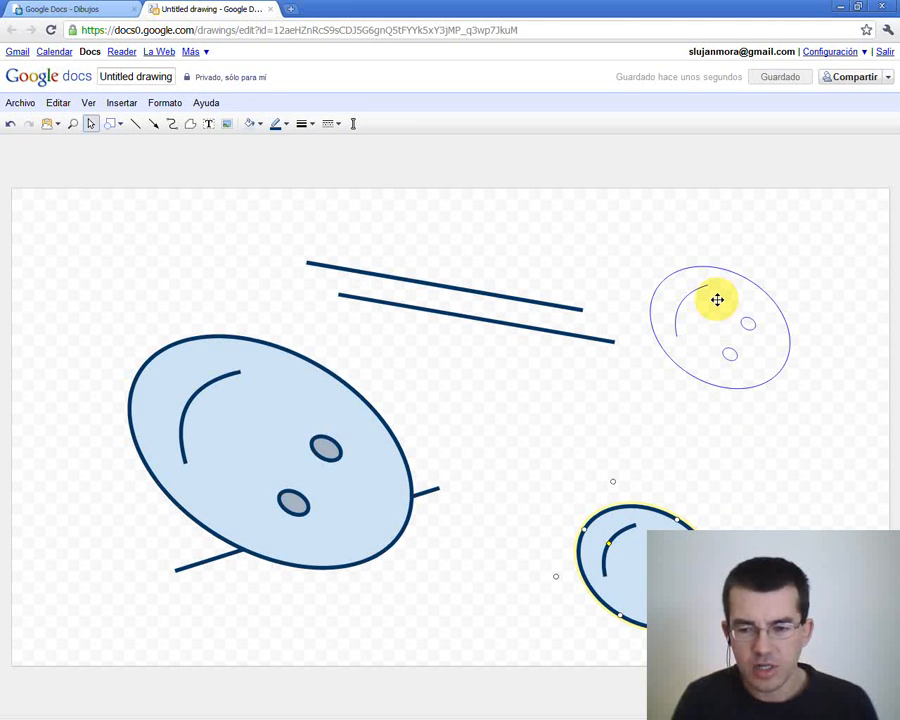
drag(717, 300, 717, 298)
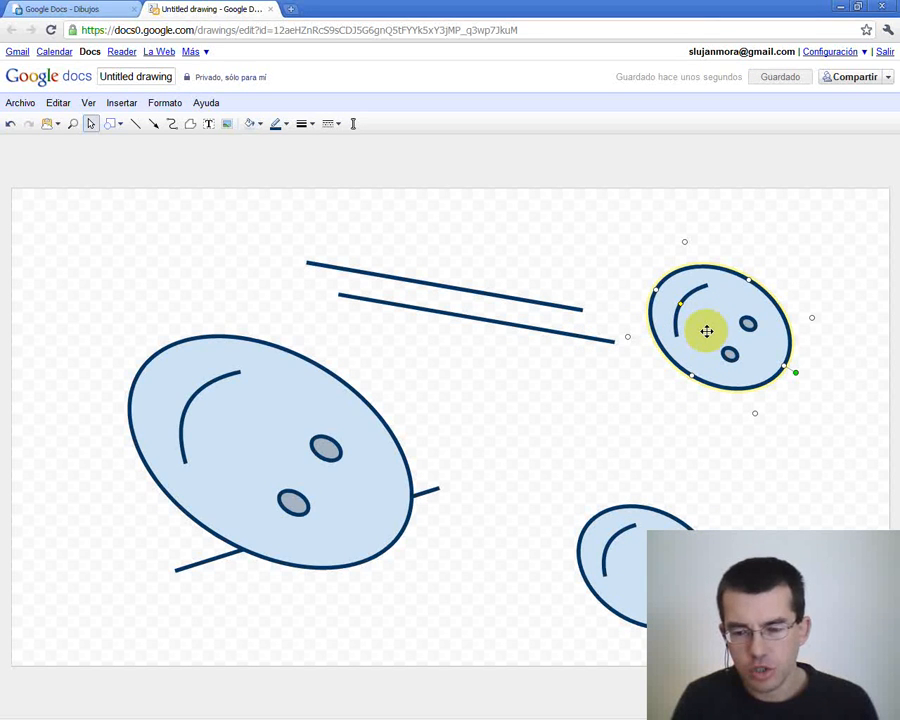
drag(706, 327, 540, 424)
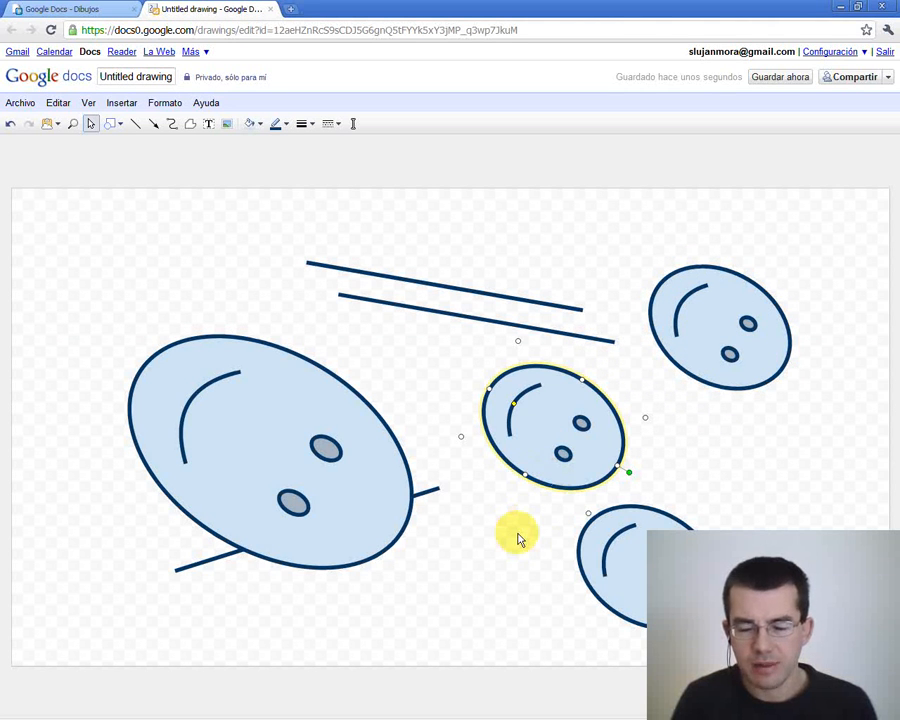
Duplicate the lower of the two parallel lines above the faces.
click(395, 305)
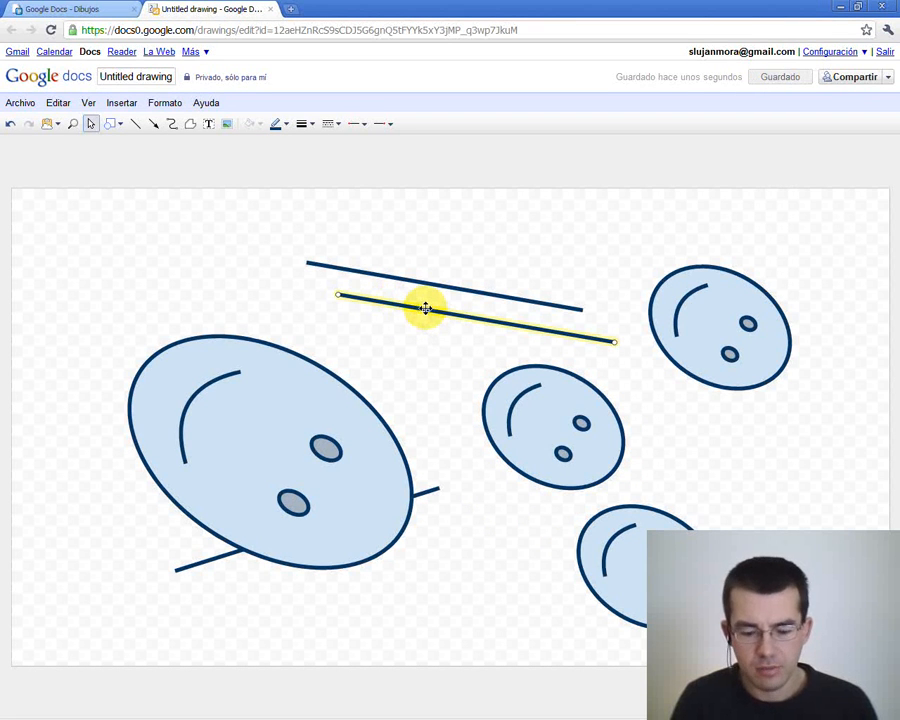
key(ctrl+d)
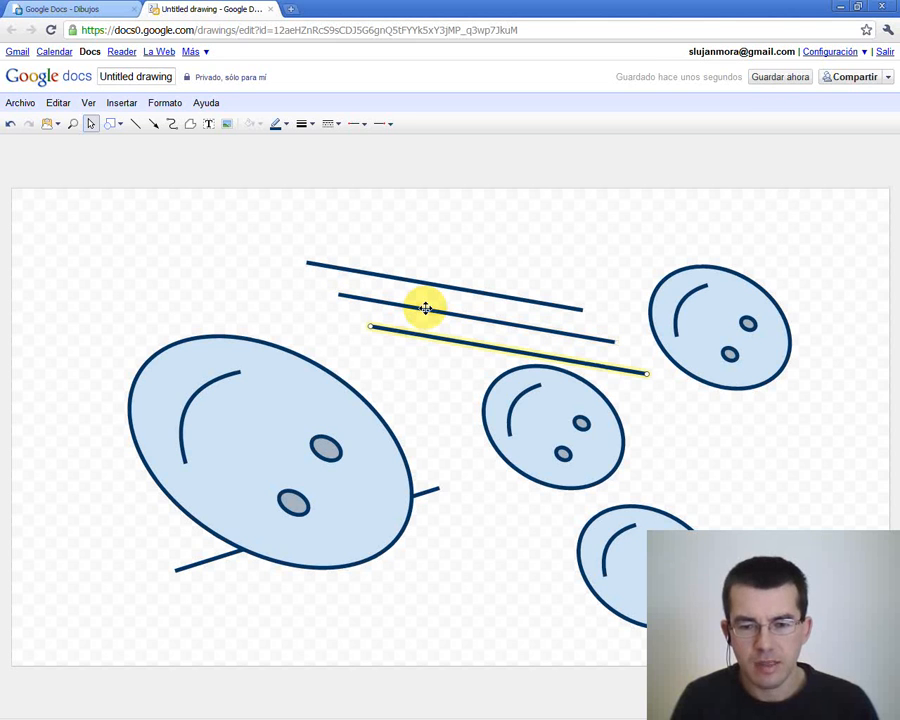
Duplicate the lowest parallel line six more times, extending the diagonal series across the middle smiley face.
key(ctrl+d)
key(ctrl+d)
key(ctrl+d)
key(ctrl+d)
key(ctrl+d)
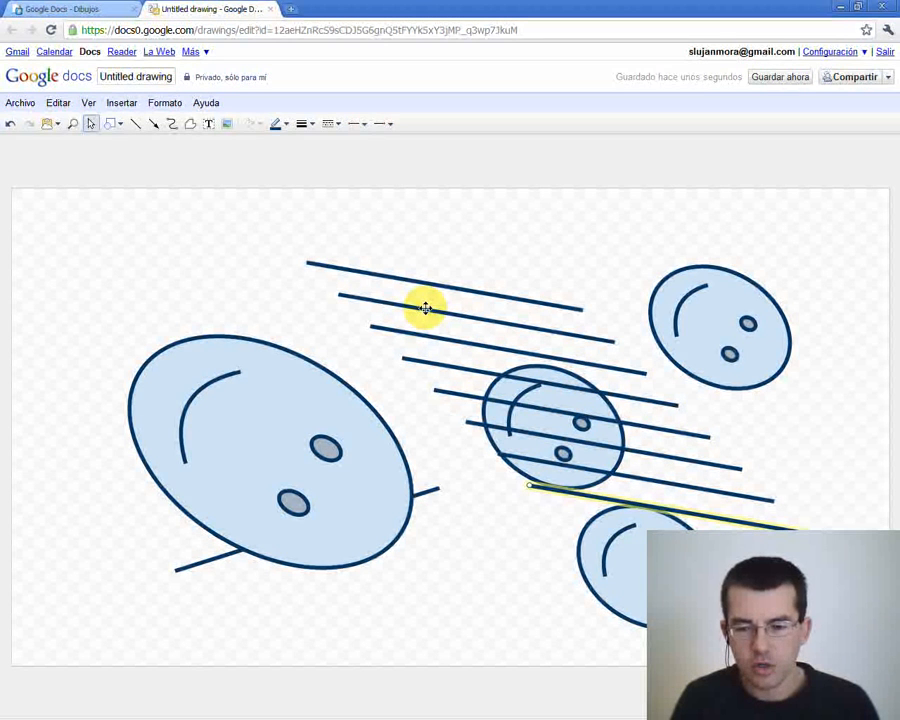
key(ctrl+d)
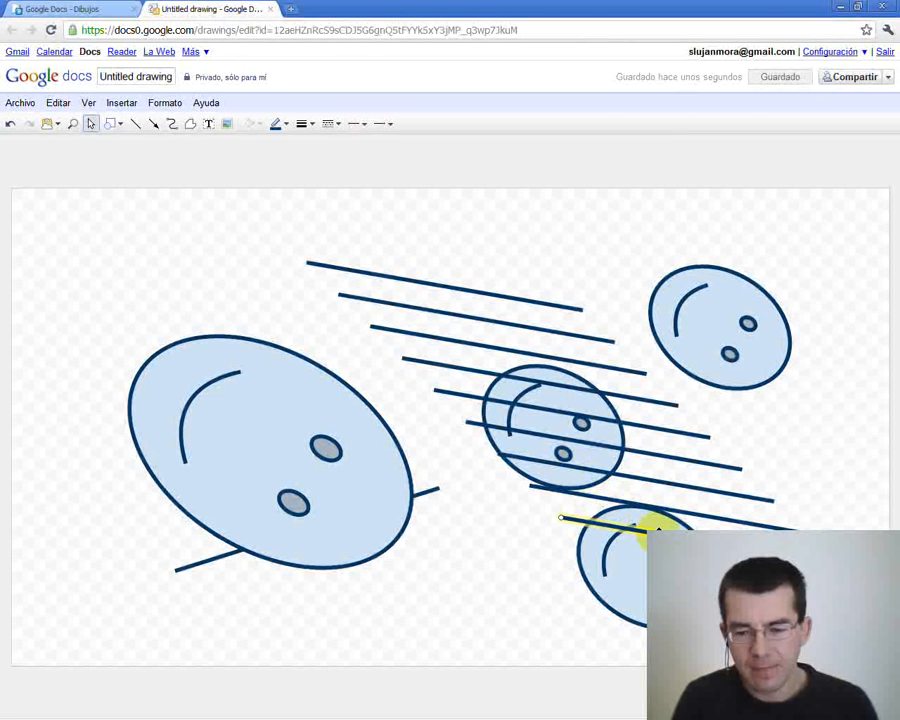
Switch to the PowerPoint presentation, read the "Deshacer y rehacer" slide and return to the drawing.
key(alt+Tab)
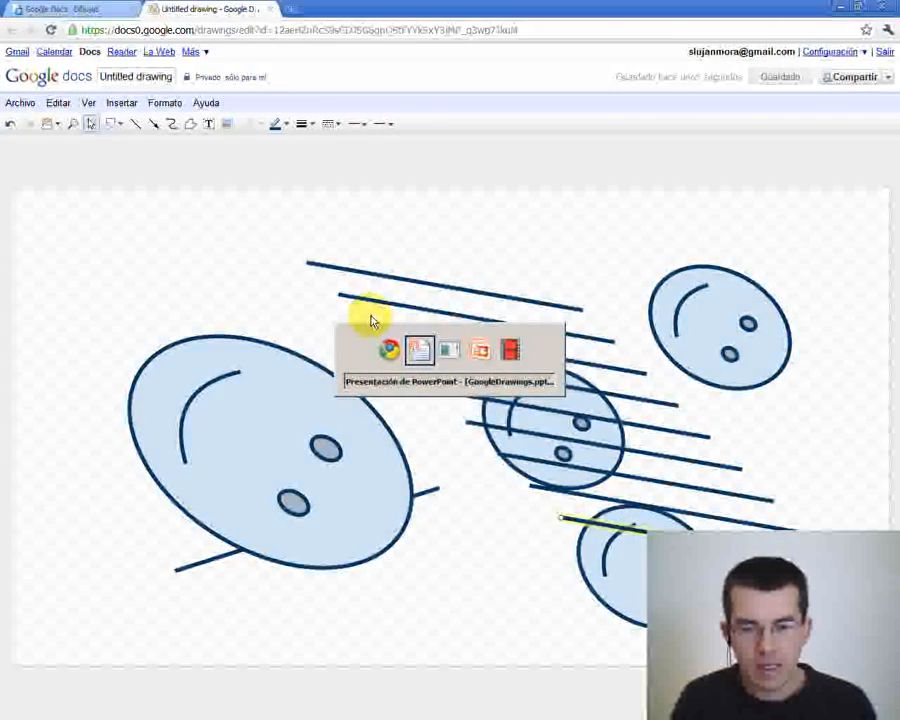
click(368, 312)
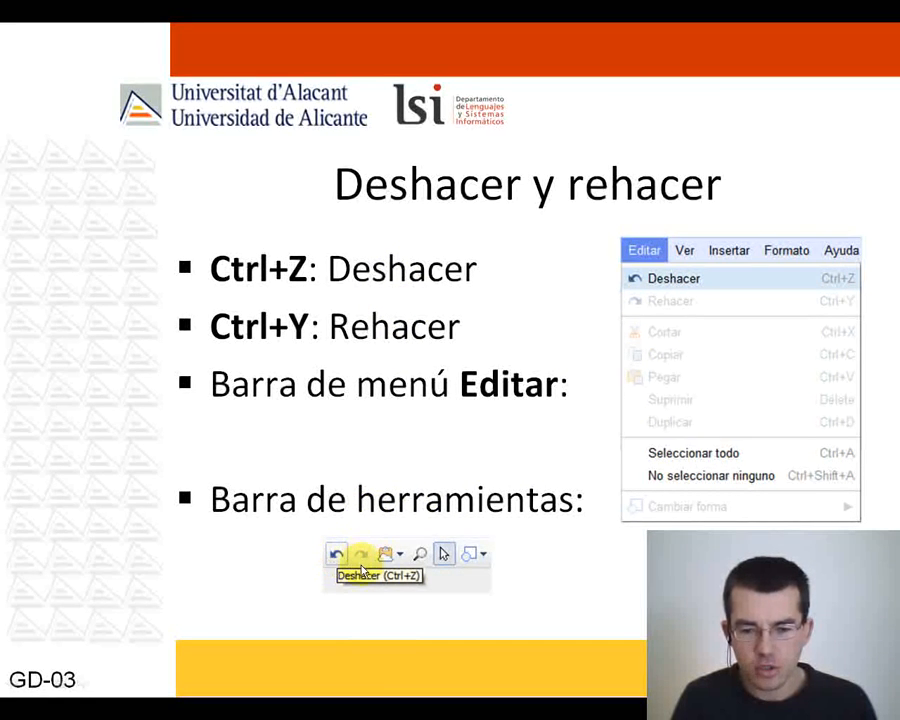
key(alt+Tab)
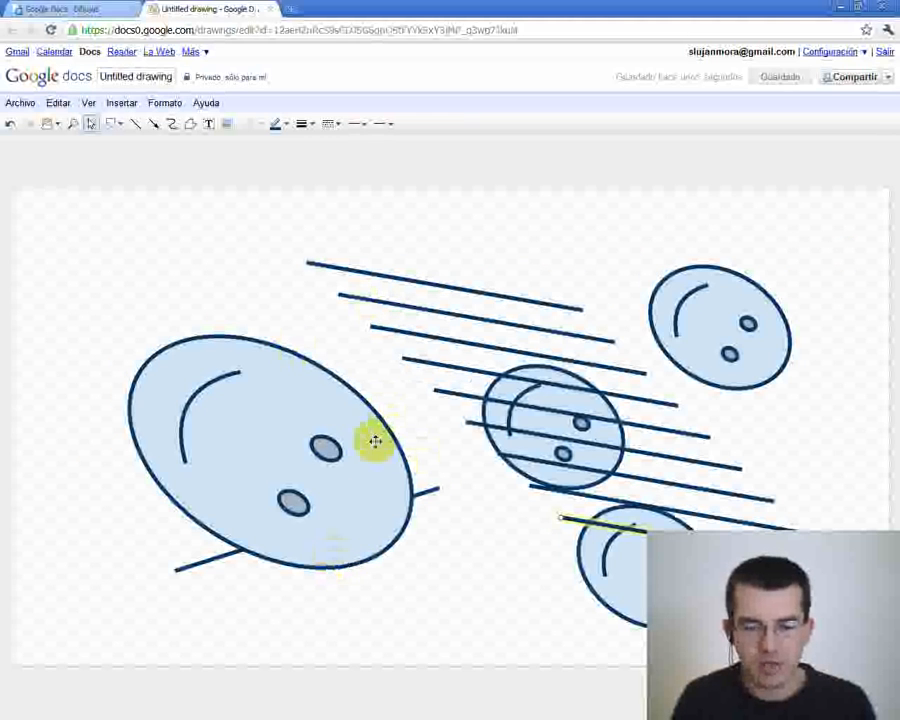
Delete the large smiley face and undo that deletion.
click(298, 366)
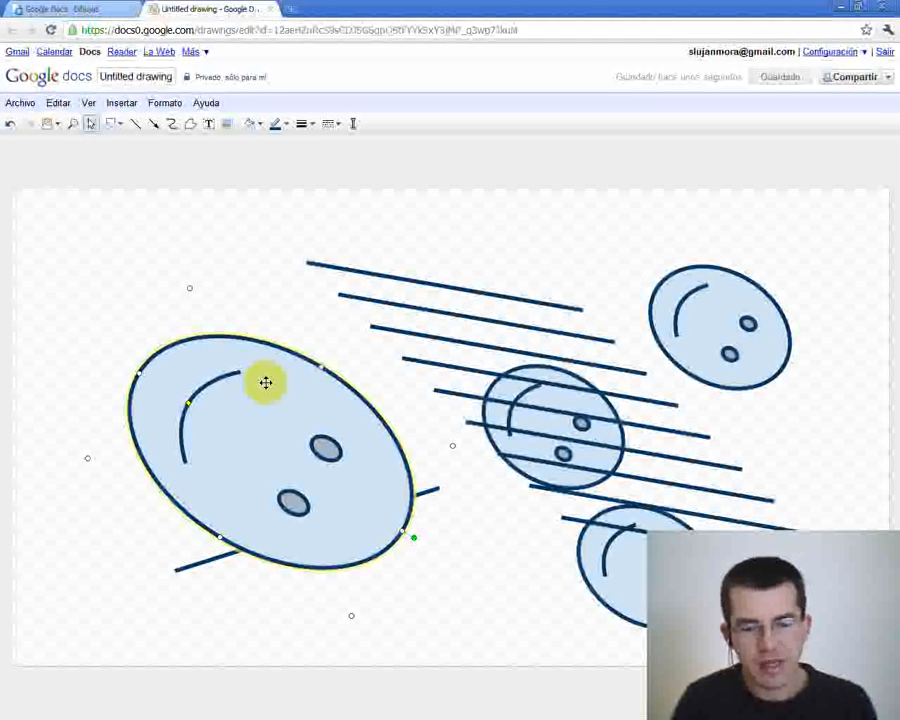
key(Delete)
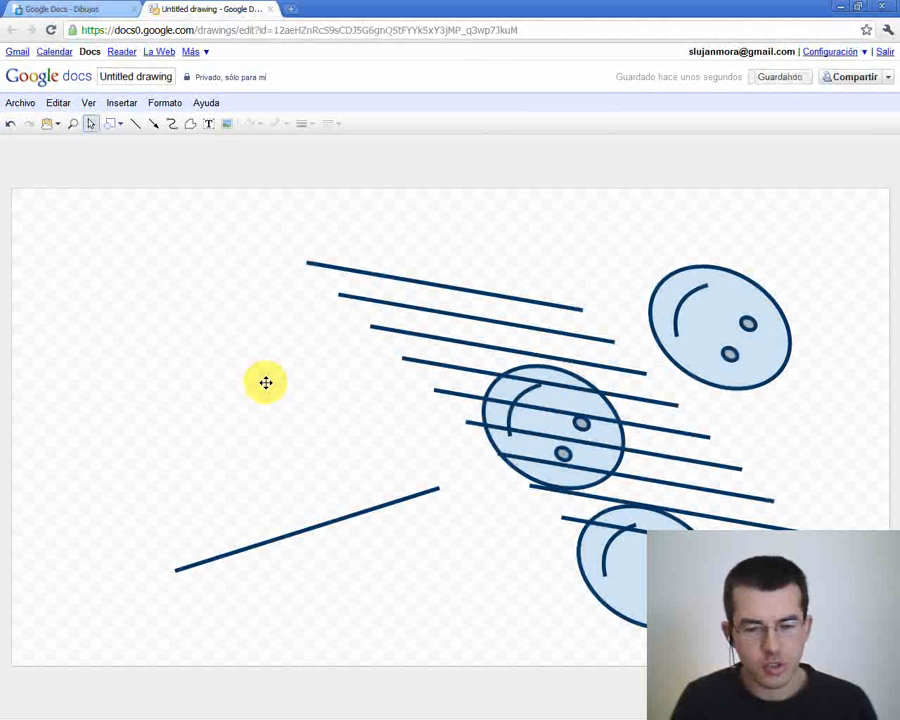
key(ctrl+z)
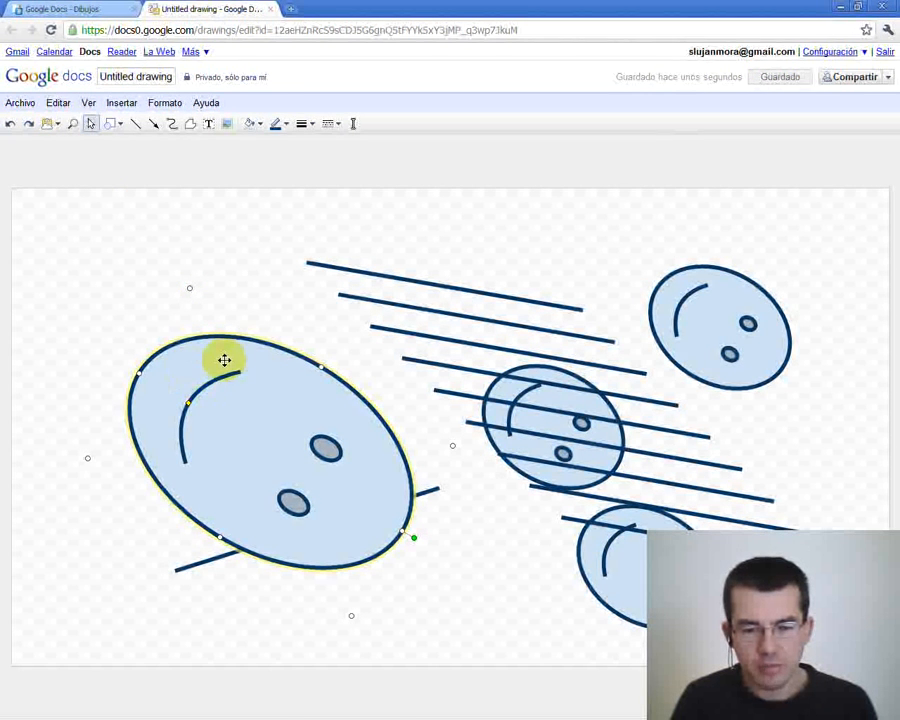
Delete the large smiley face, the upper-right small face and the lower-right small face one after another.
key(Delete)
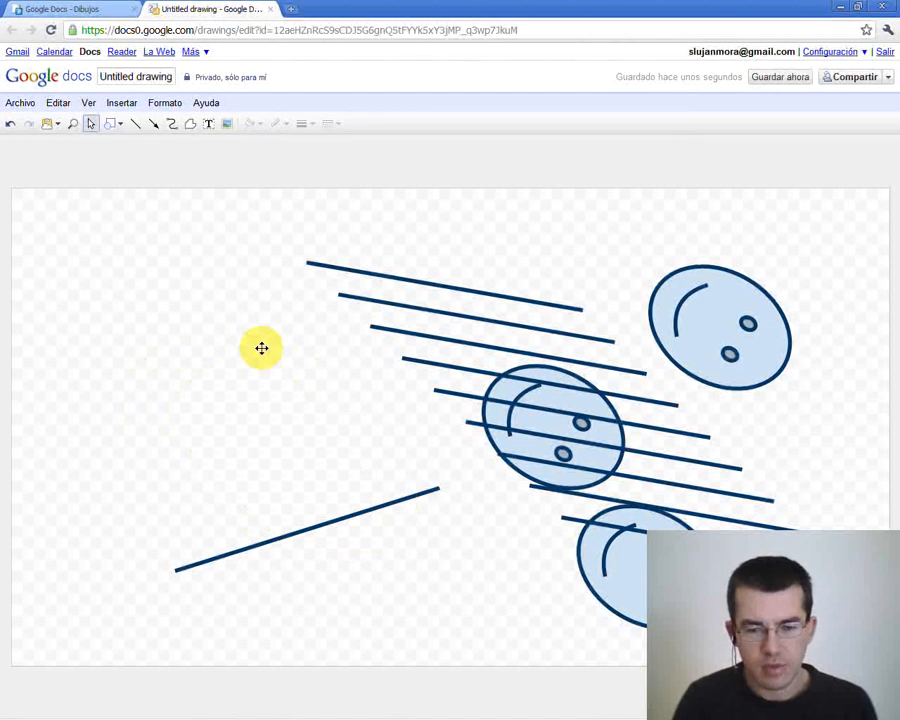
click(688, 300)
key(Delete)
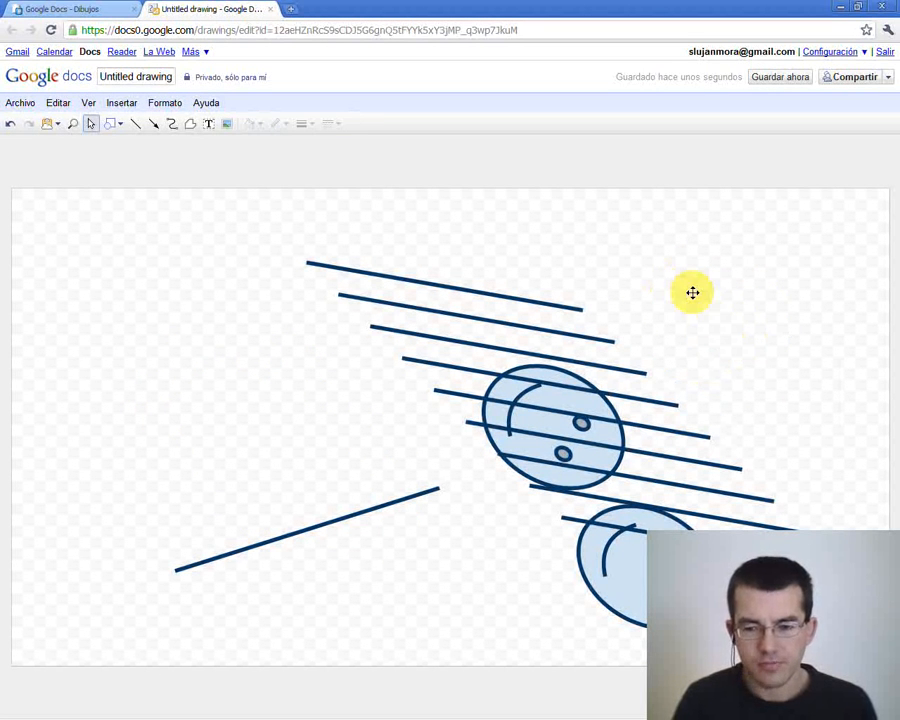
click(641, 570)
key(Delete)
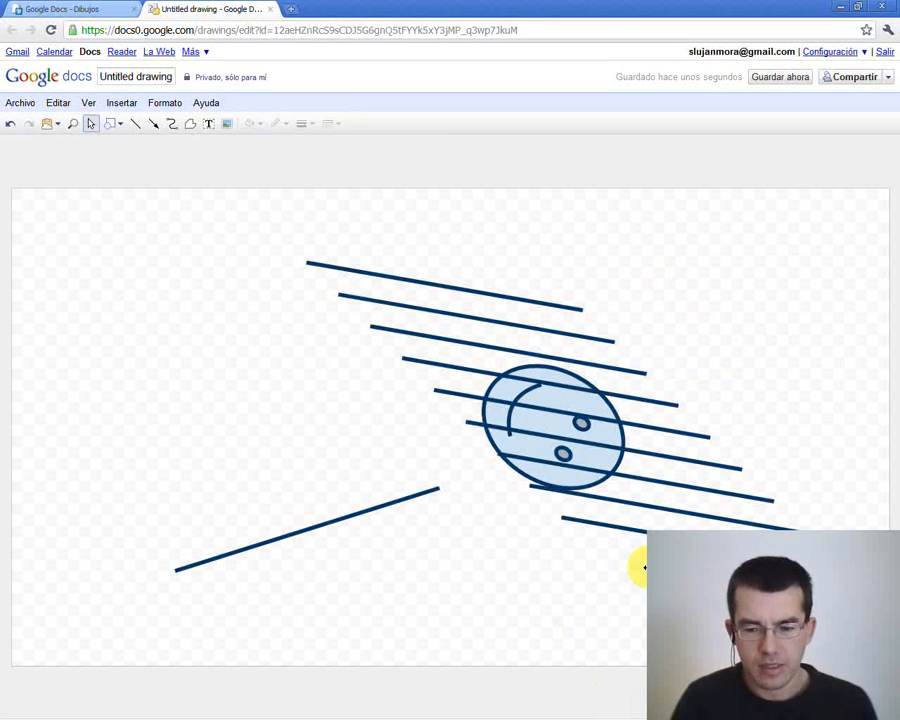
Undo the last three smiley face deletions.
key(ctrl+z)
key(ctrl+z)
key(ctrl+z)
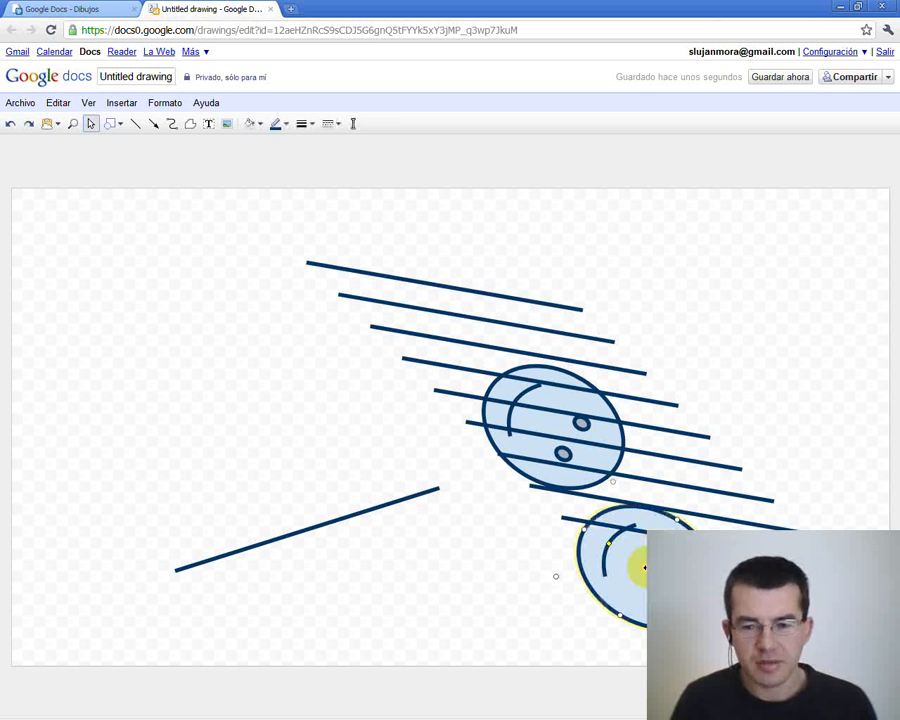